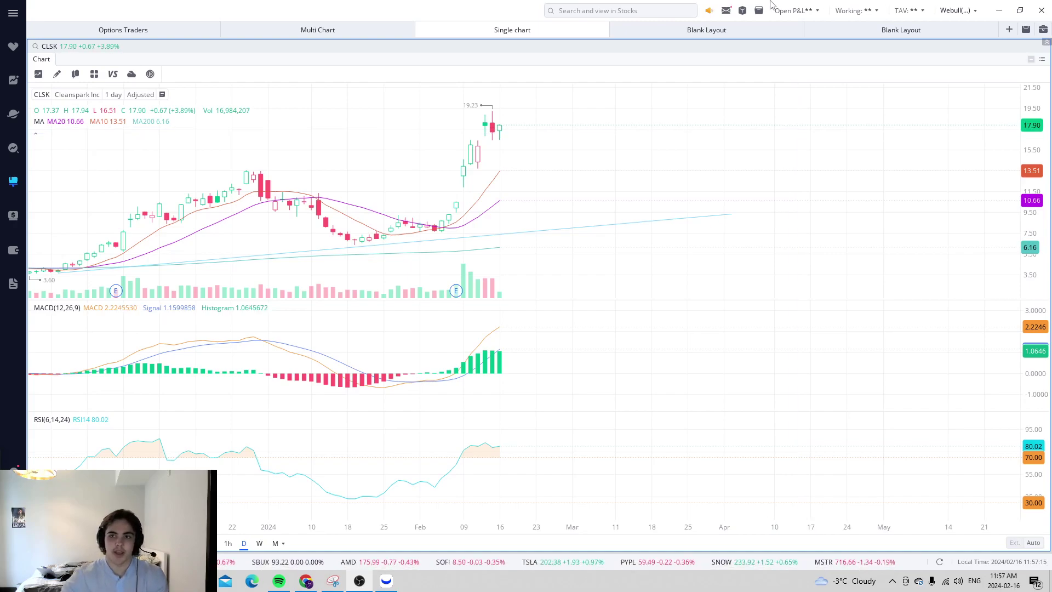
# Zoom out and pan the CLSK daily chart to show history back to October with the 23.65 level
pyautogui.scroll(-5, 627, 147)
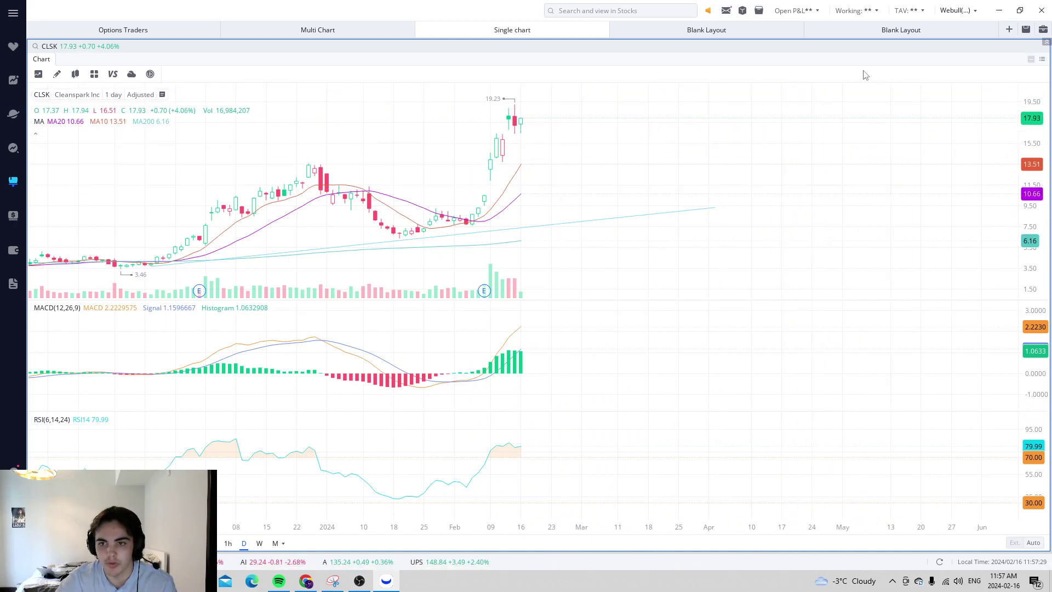
pyautogui.moveTo(696, 157); pyautogui.dragTo(738, 184)
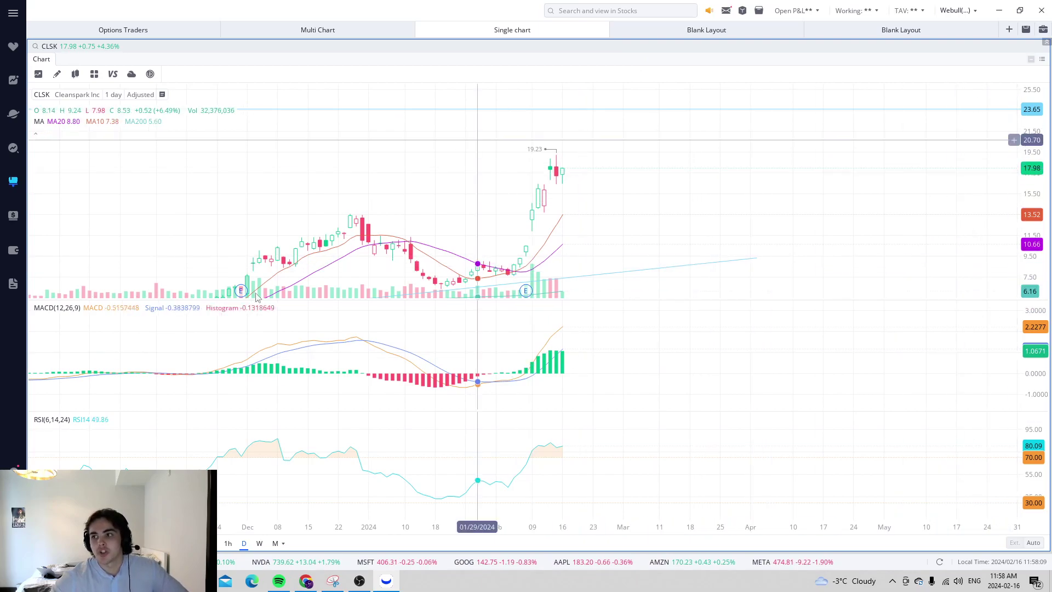
pyautogui.scroll(-3, 767, 405)
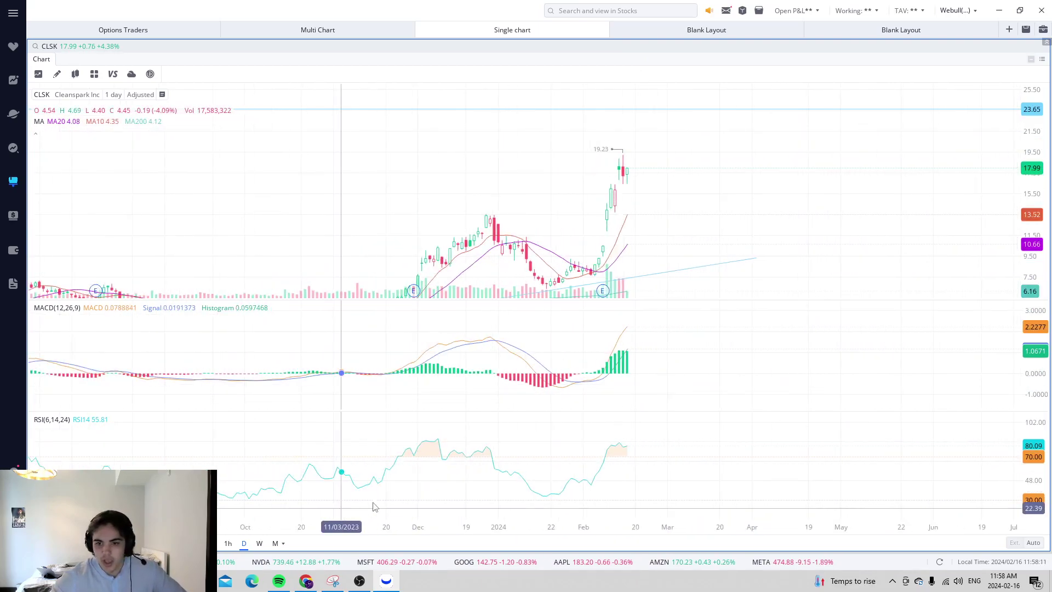
pyautogui.click(259, 543)
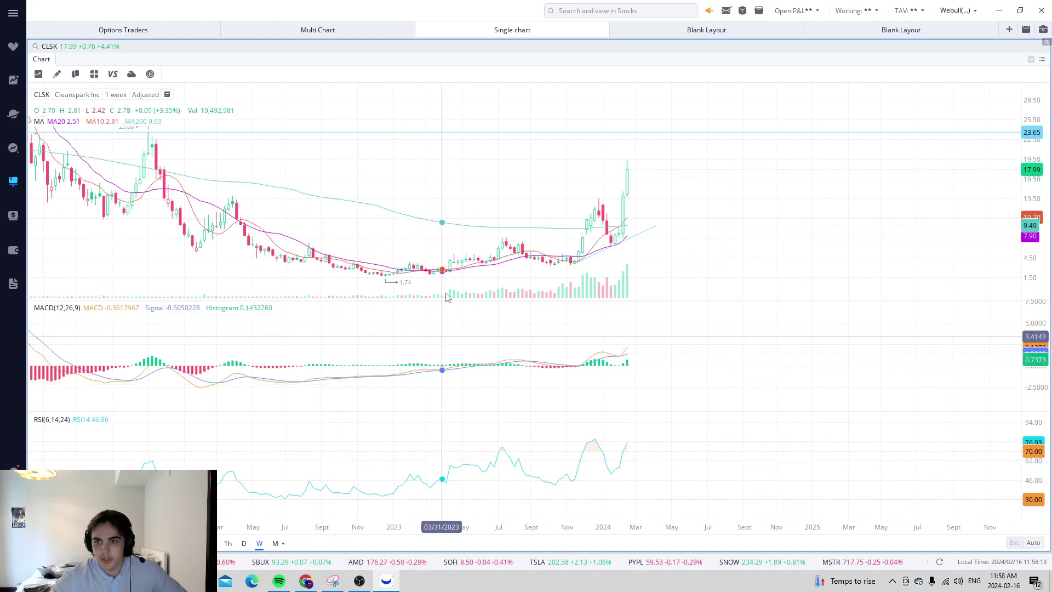
pyautogui.moveTo(232, 174); pyautogui.dragTo(409, 174)
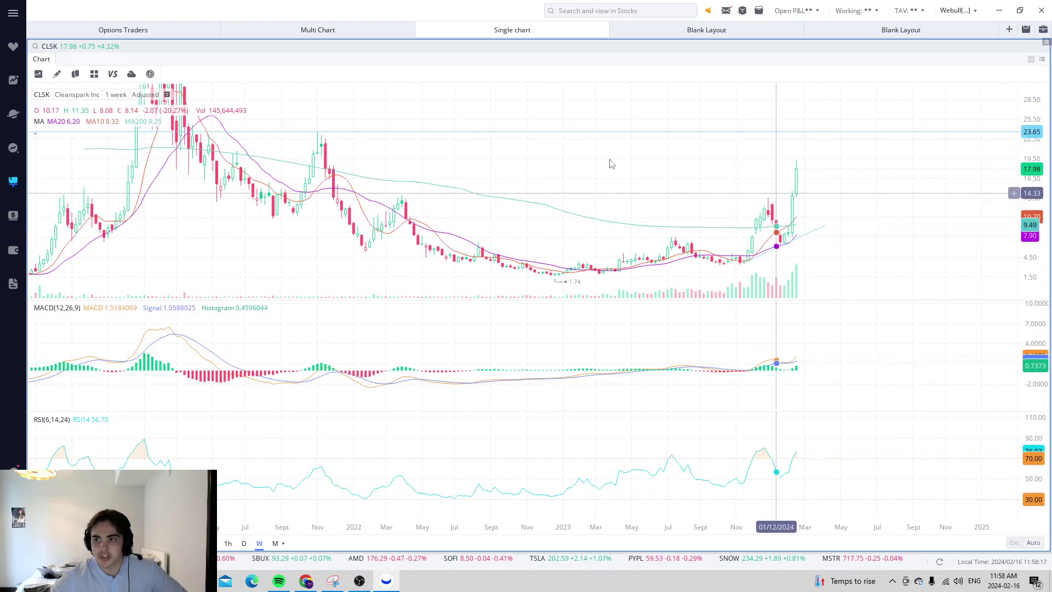
pyautogui.moveTo(515, 237); pyautogui.dragTo(342, 233)
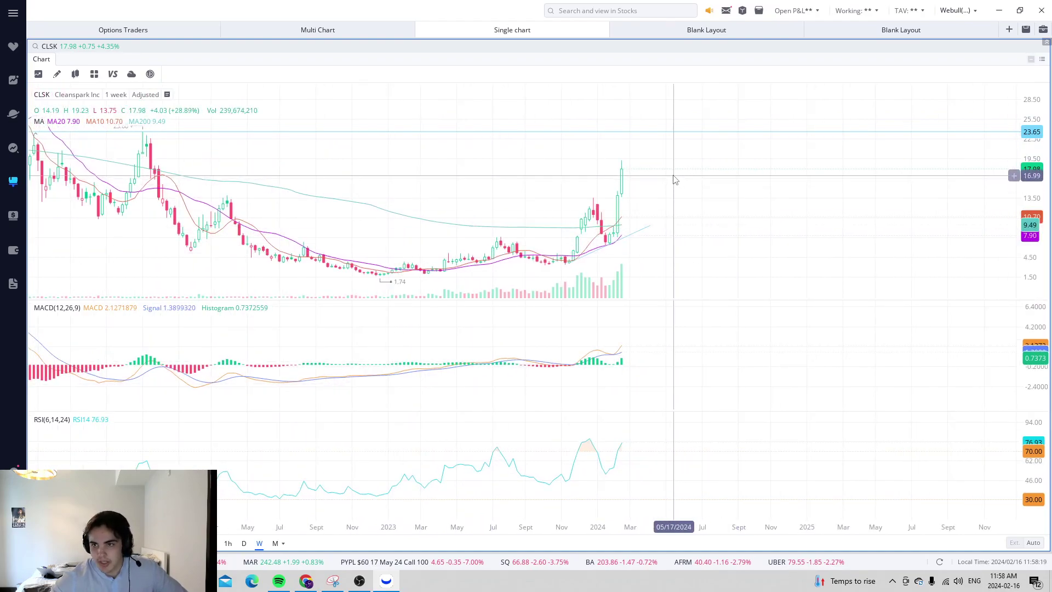
pyautogui.click(243, 543)
pyautogui.scroll(3, 658, 197)
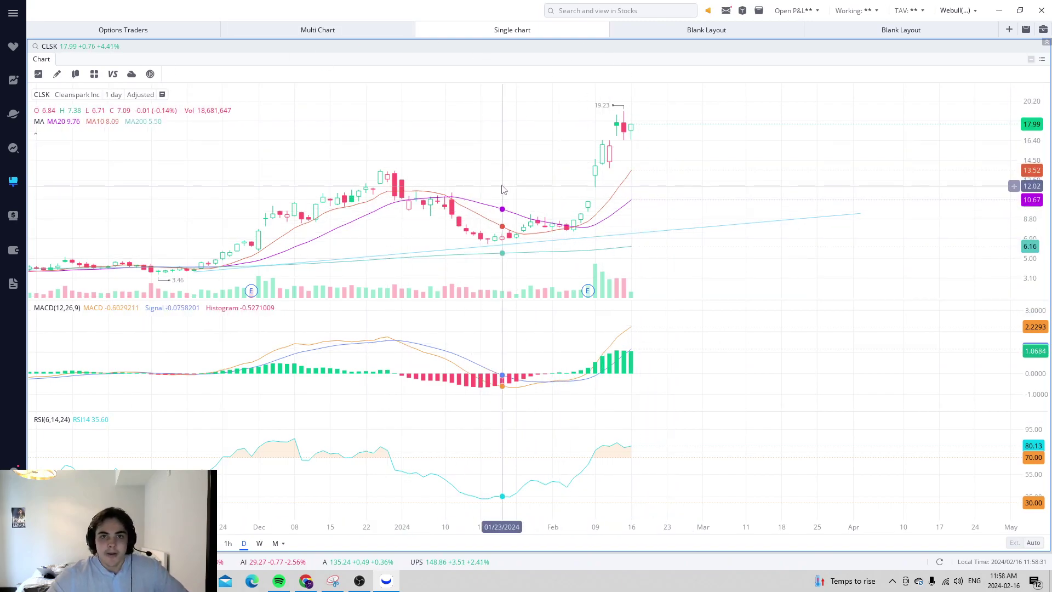
# Load the MARA daily chart by searching 'ma' and shift it to show higher prices
pyautogui.click(47, 48)
pyautogui.write('ma')
pyautogui.press('Return')
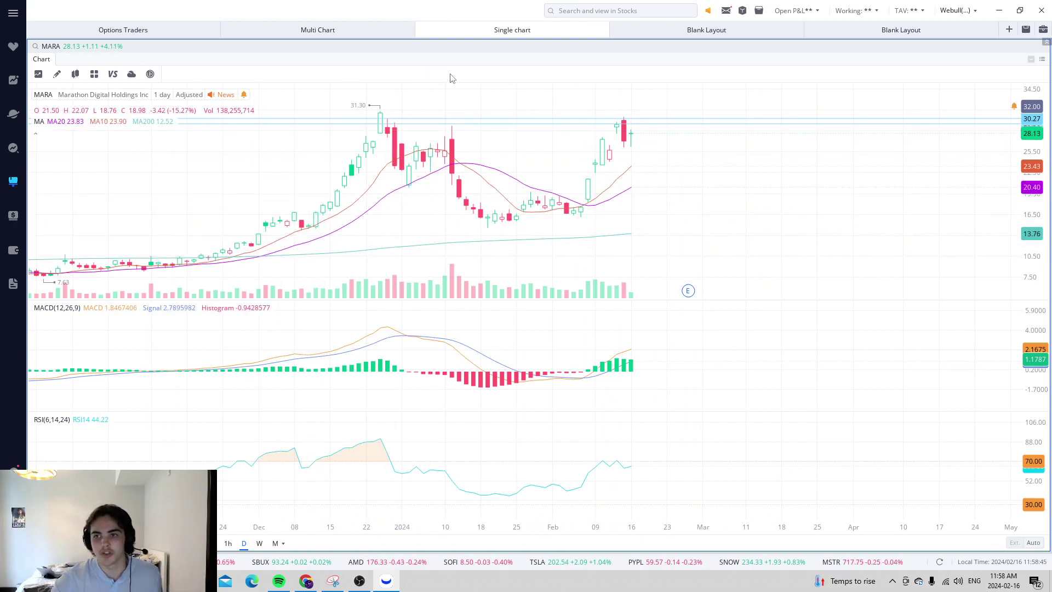
pyautogui.moveTo(783, 162); pyautogui.dragTo(787, 209)
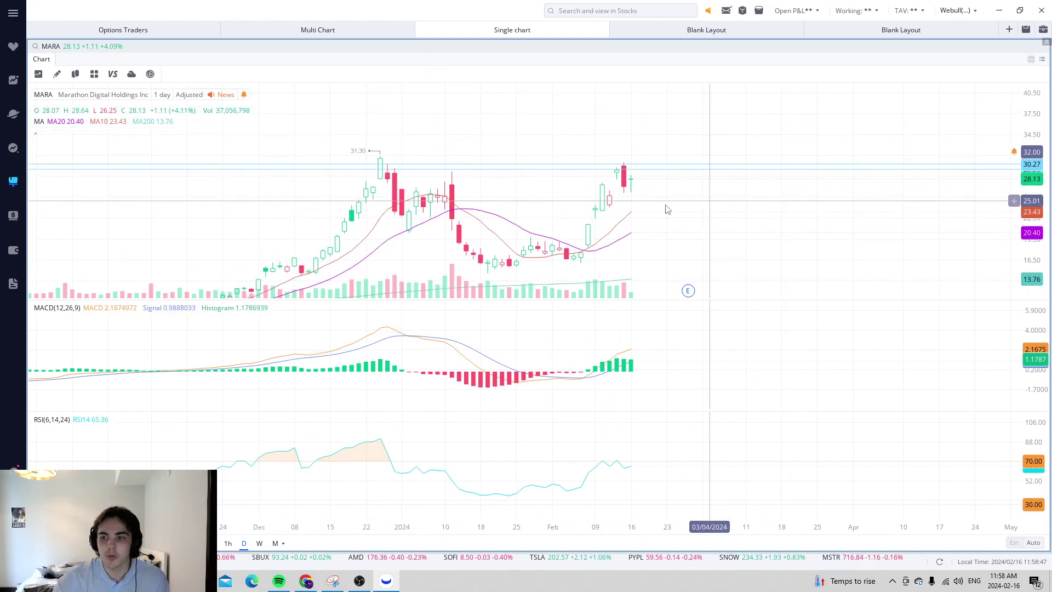
pyautogui.moveTo(689, 291)
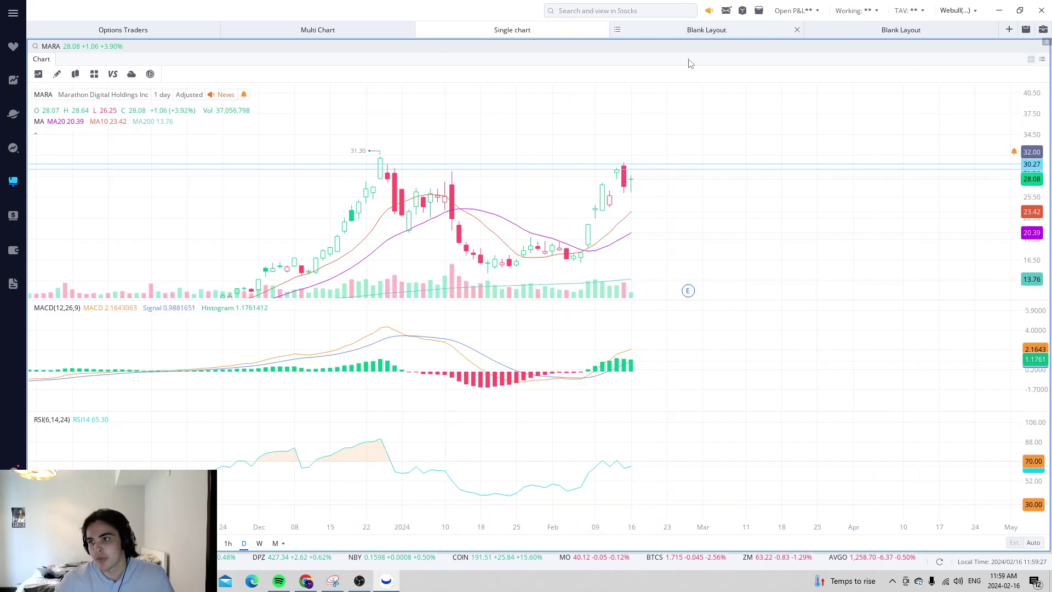
# Zoom out on MARA, switch to weekly candles, and leave room for future dates
pyautogui.scroll(-2, 955, 122)
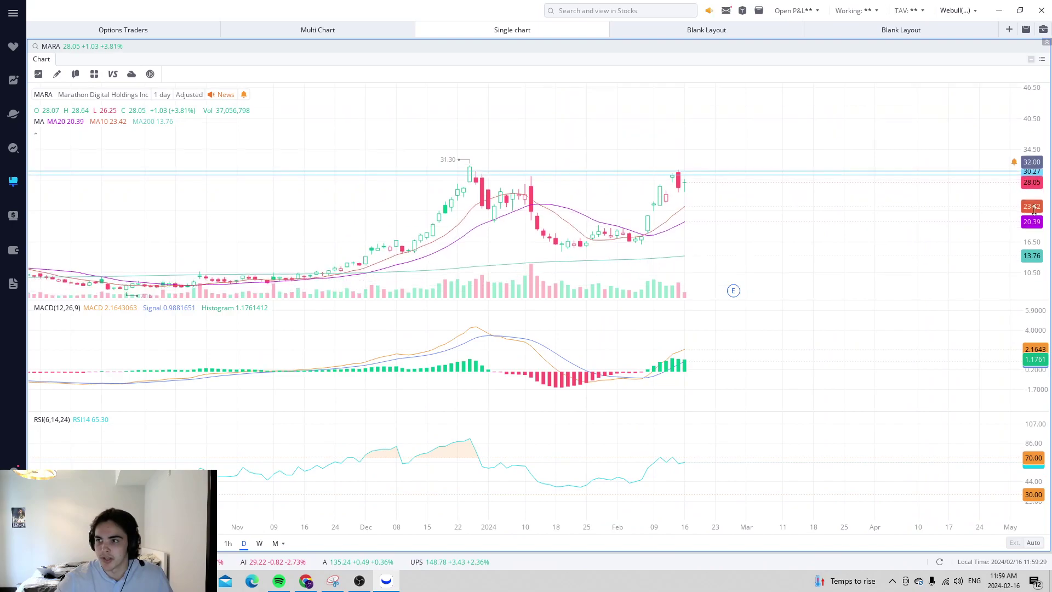
pyautogui.moveTo(202, 242); pyautogui.dragTo(247, 340)
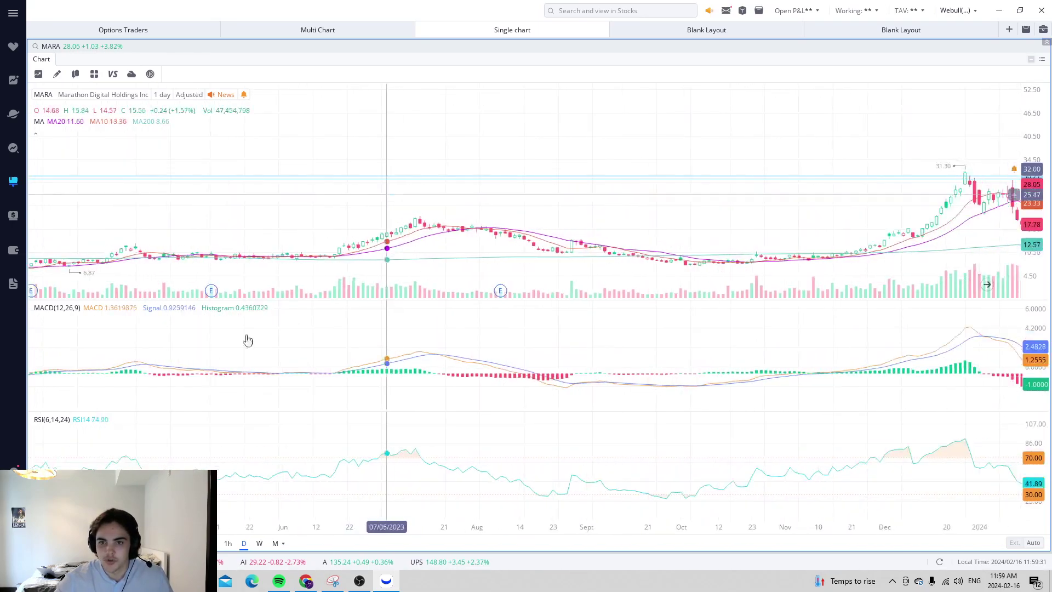
pyautogui.click(259, 543)
pyautogui.moveTo(596, 183); pyautogui.dragTo(216, 190)
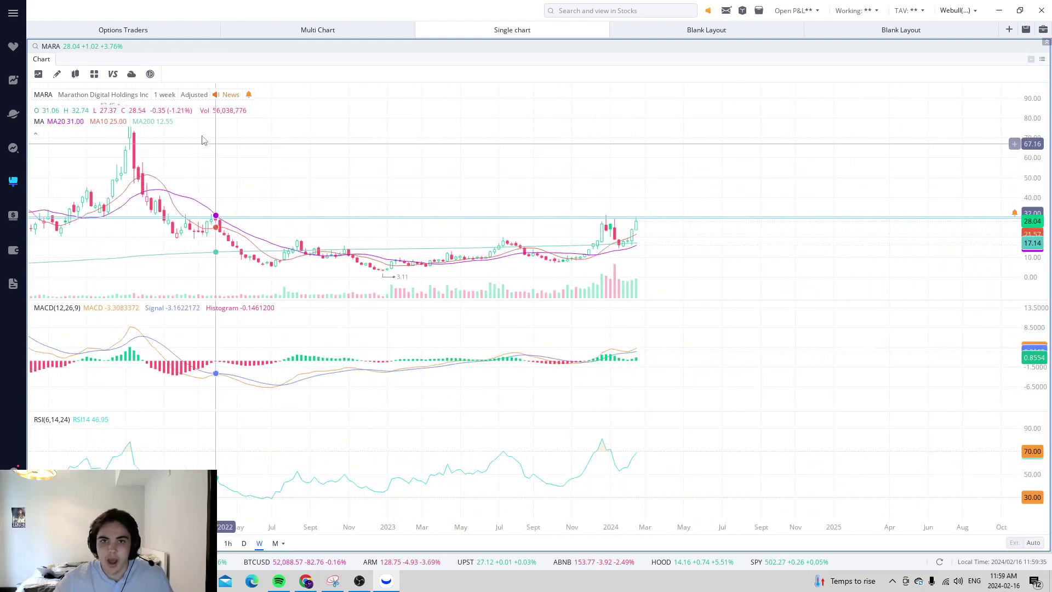
# Select the Horizontal line drawing tool from the chart drawing tools
pyautogui.click(57, 75)
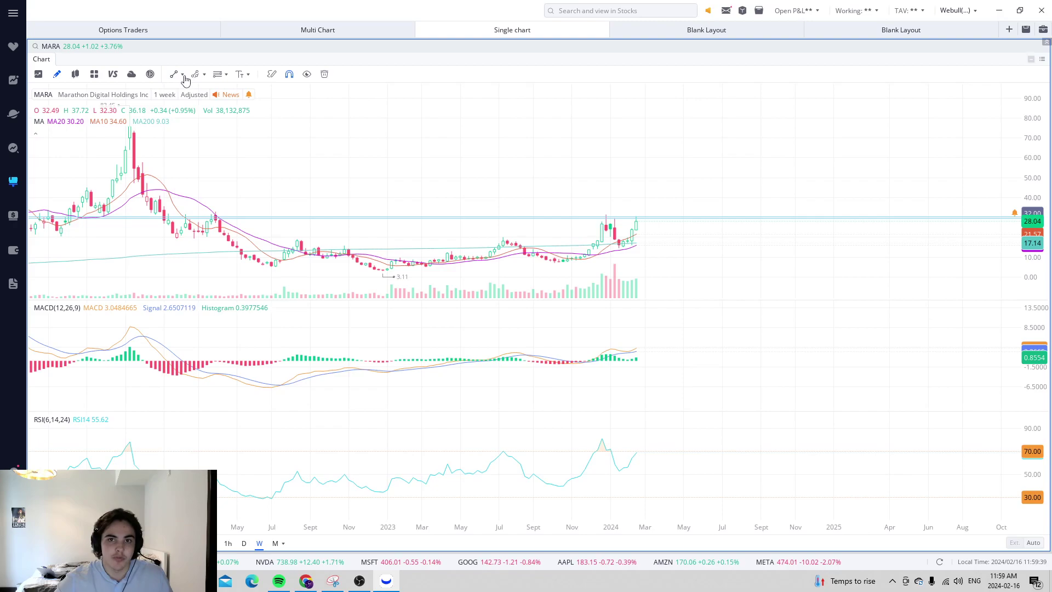
pyautogui.click(185, 80)
pyautogui.click(189, 111)
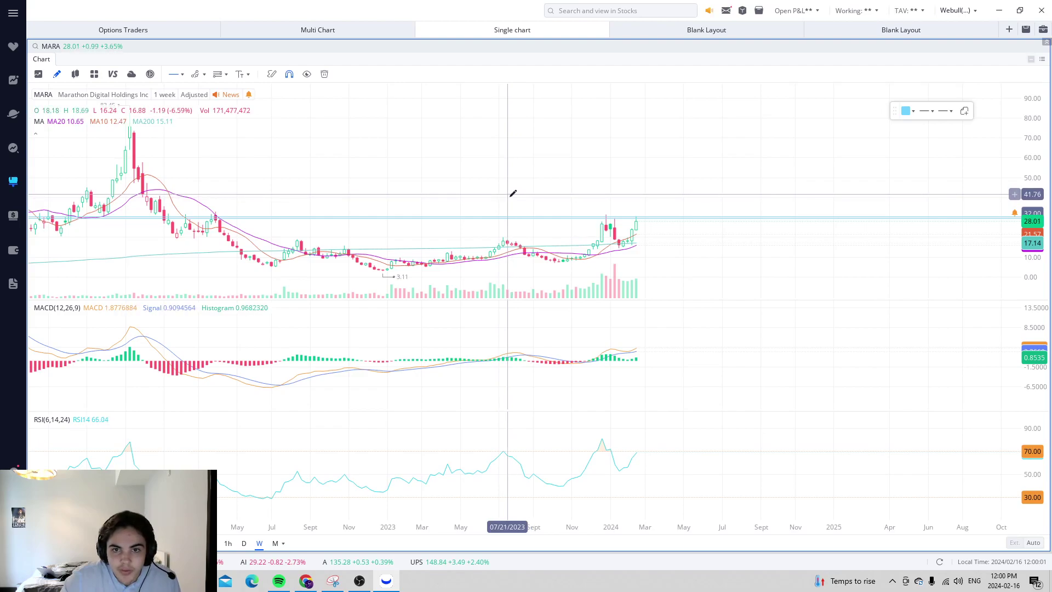
# Place a horizontal level at 40.66 on the weekly MARA chart
pyautogui.click(525, 196)
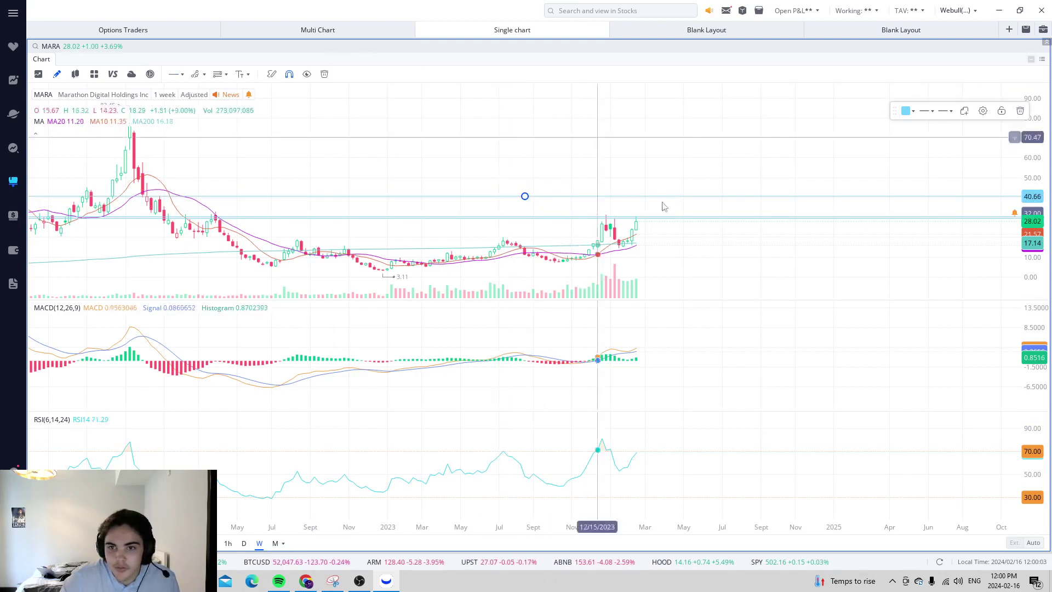
pyautogui.moveTo(738, 271); pyautogui.dragTo(1010, 213)
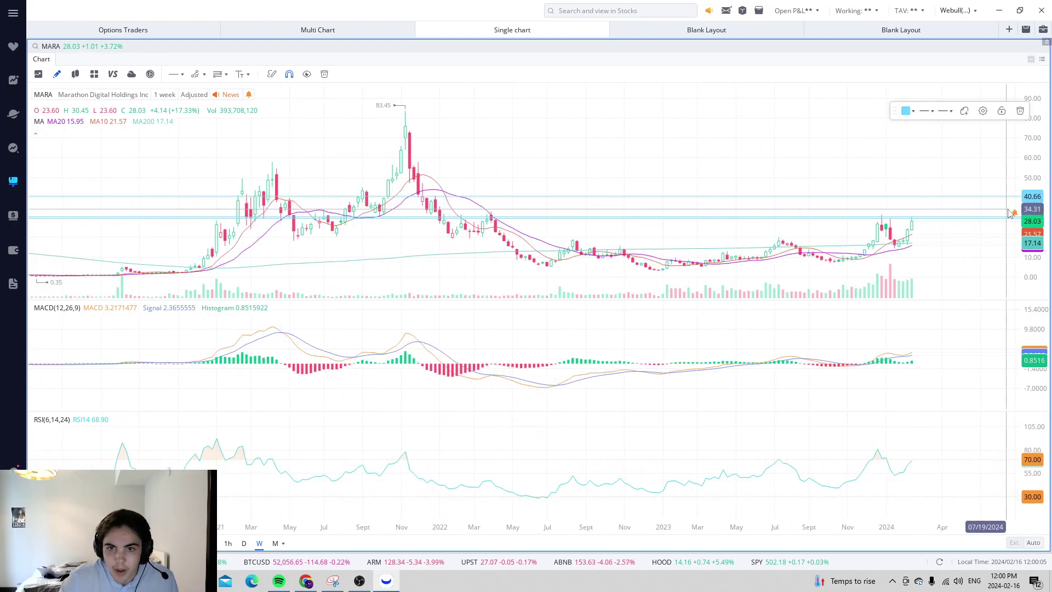
pyautogui.click(328, 303)
# Switch MARA to daily candles, rescale the price axis, and show candles from mid-December onward
pyautogui.moveTo(721, 141); pyautogui.dragTo(616, 149)
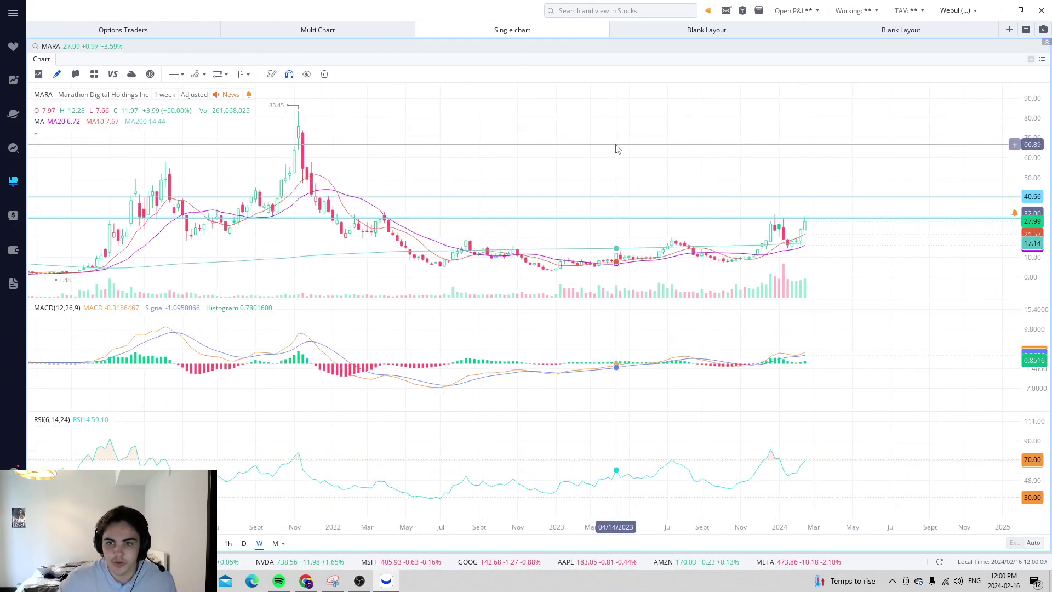
pyautogui.scroll(5, 617, 149)
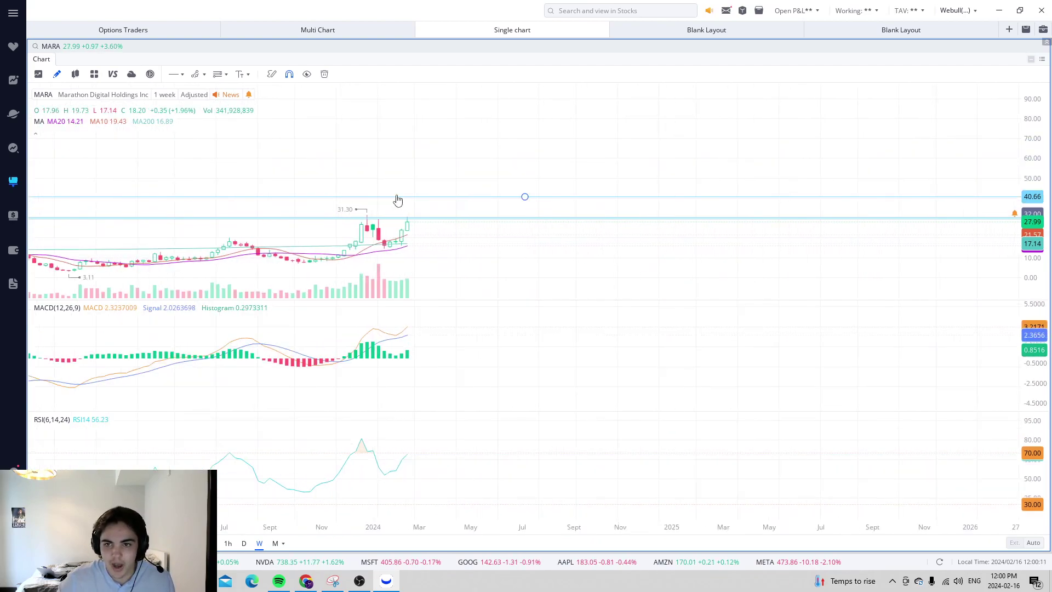
pyautogui.press('d')
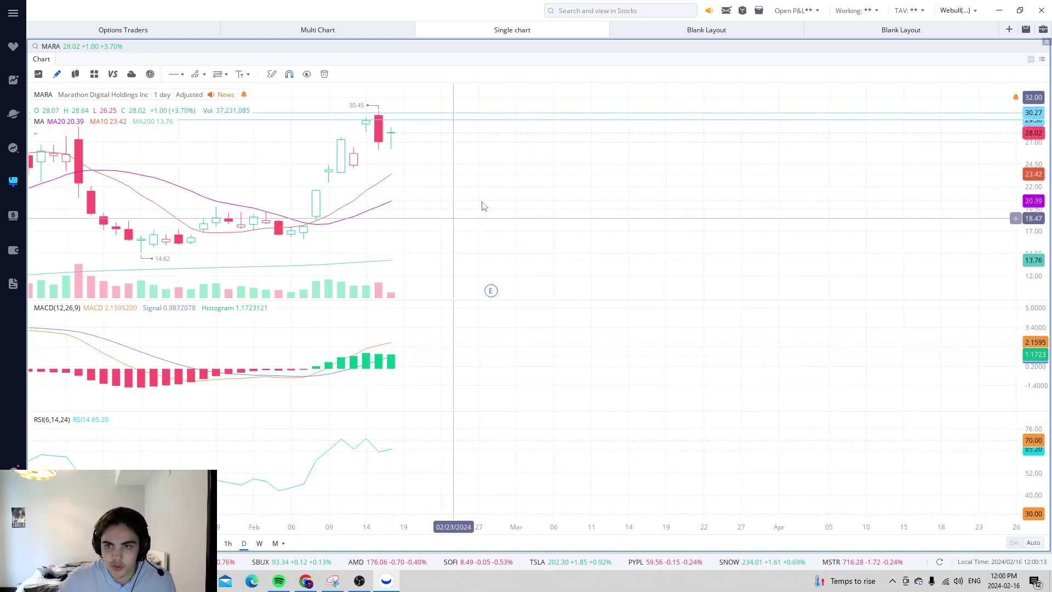
pyautogui.moveTo(1033, 164); pyautogui.dragTo(1045, 346)
pyautogui.moveTo(585, 254); pyautogui.dragTo(848, 197)
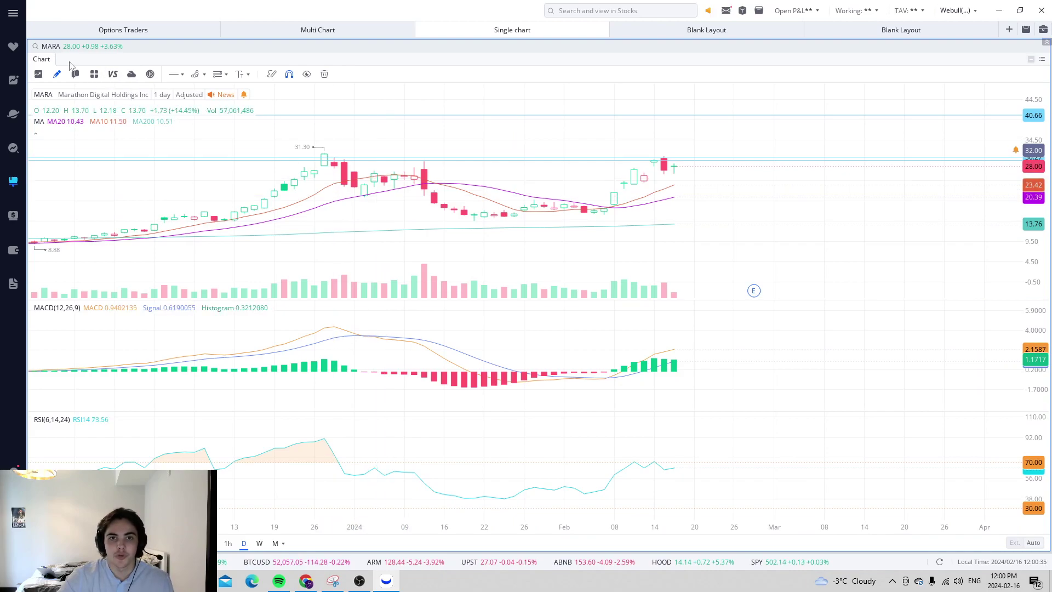
# Load the COIN daily chart and zoom out so all levels, including 230.55, are visible
pyautogui.write('COIN')
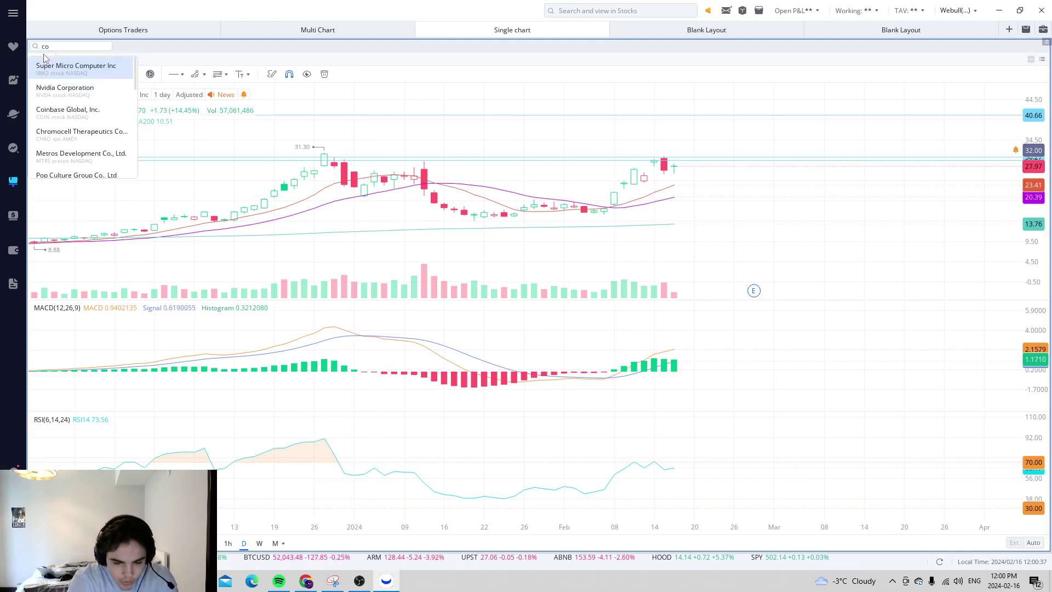
pyautogui.press('Return')
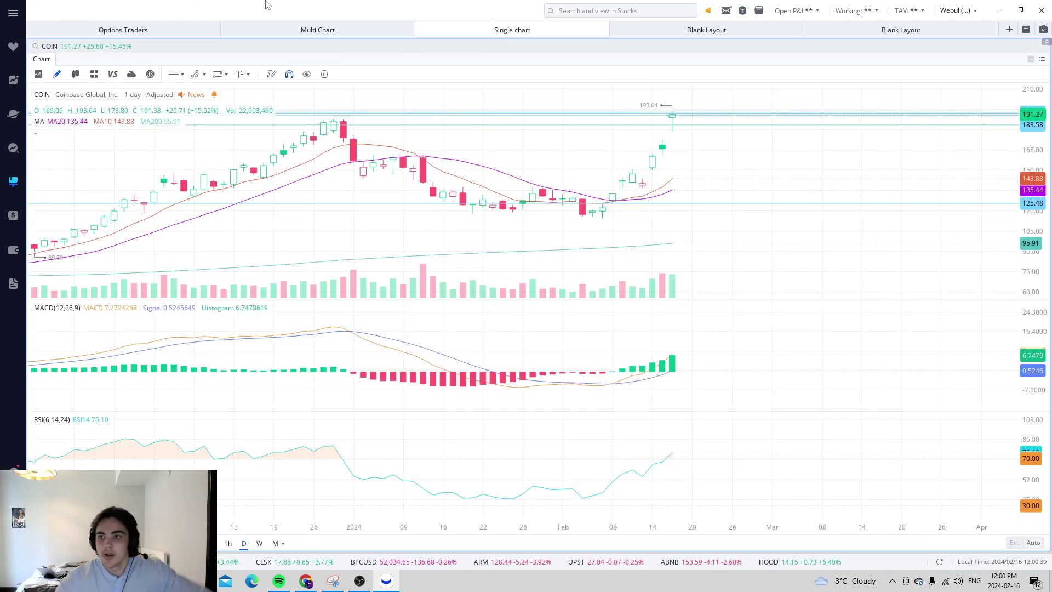
pyautogui.scroll(-3, 850, 171)
pyautogui.moveTo(849, 172); pyautogui.dragTo(610, 281)
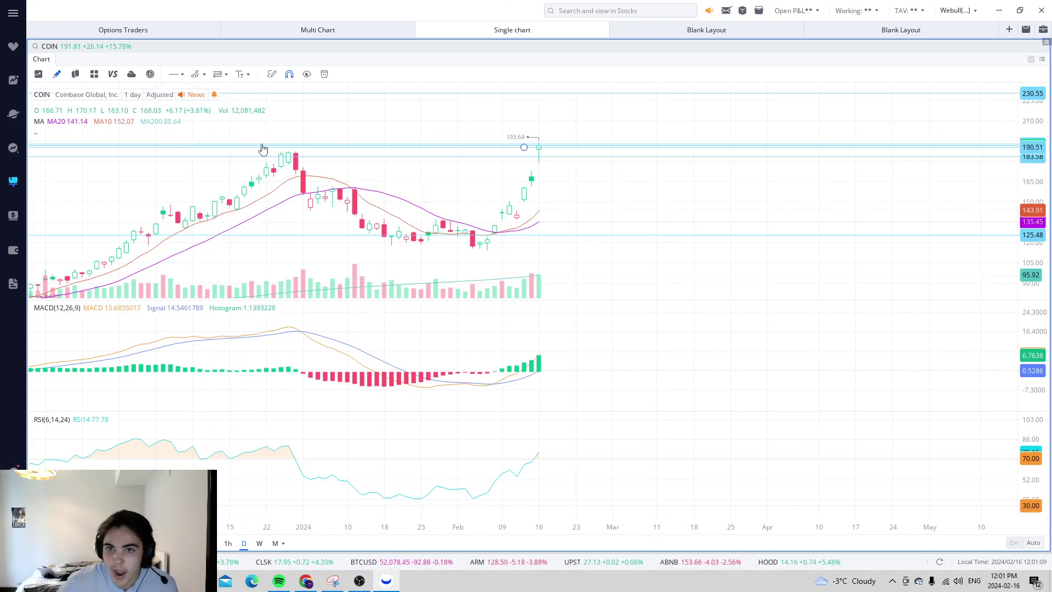
pyautogui.moveTo(597, 191); pyautogui.dragTo(574, 209)
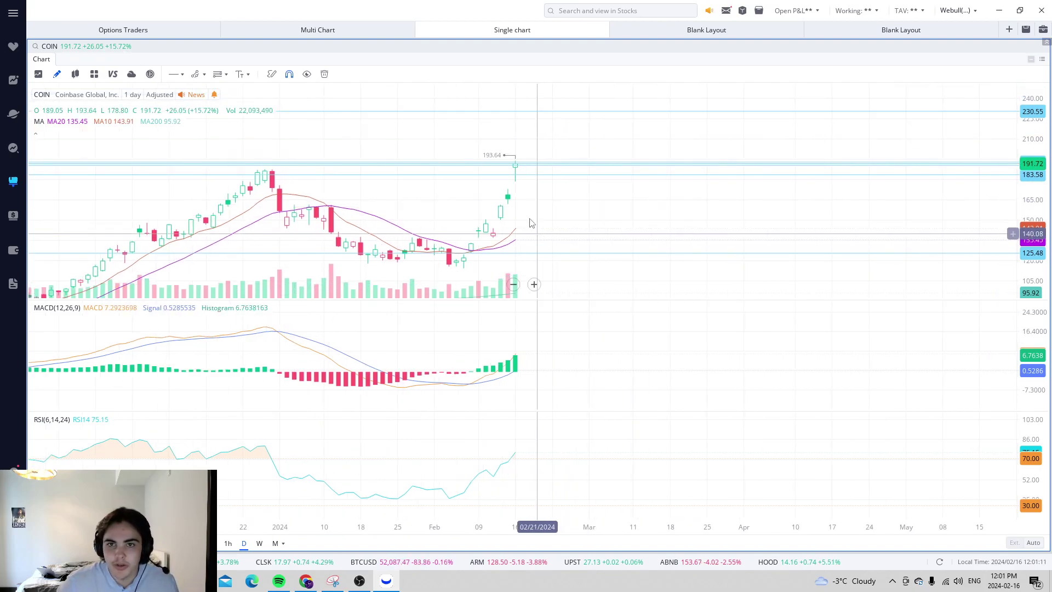
# Delete all COIN drawings and place new horizontal levels at 187.15 and 198.92
pyautogui.click(324, 76)
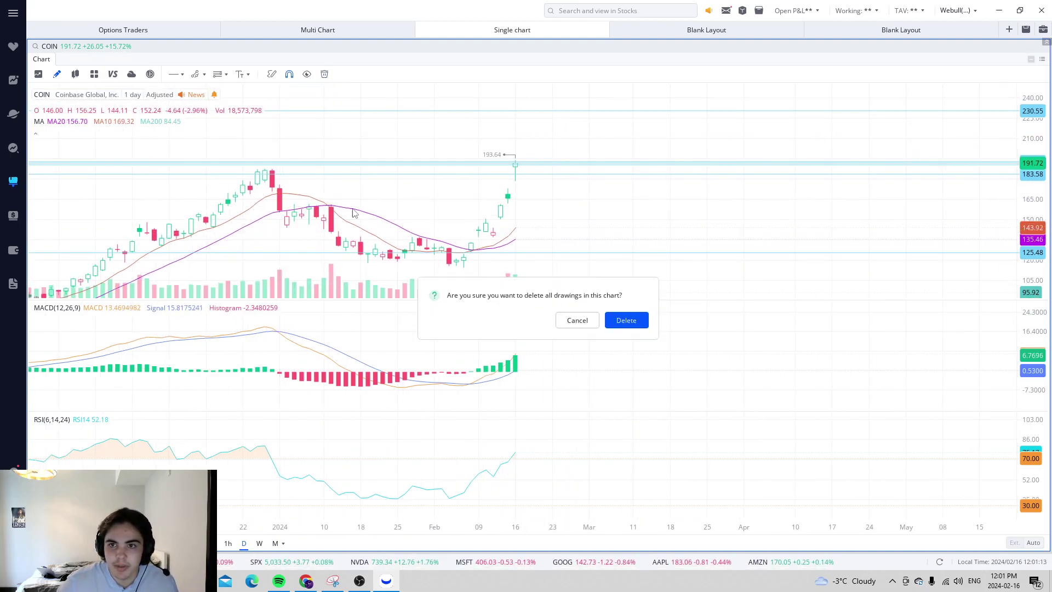
pyautogui.click(630, 321)
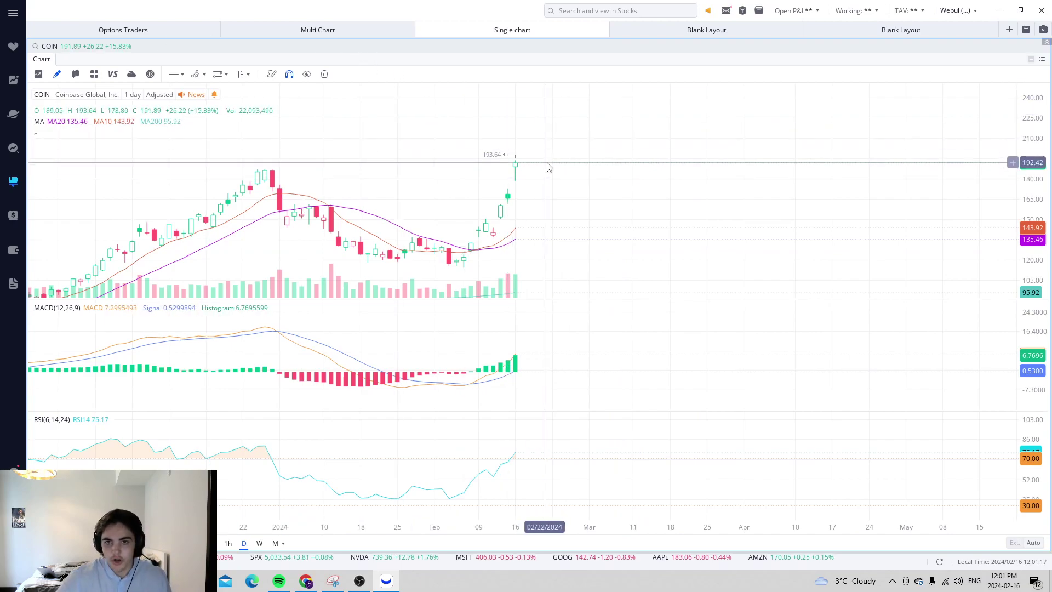
pyautogui.click(174, 74)
pyautogui.click(612, 170)
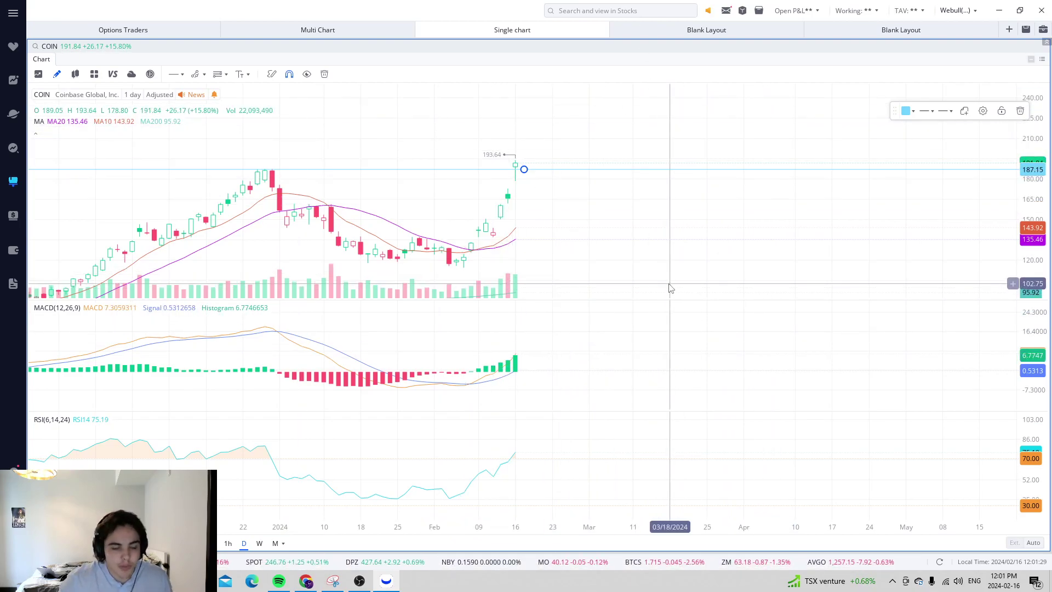
pyautogui.scroll(-1, 824, 277)
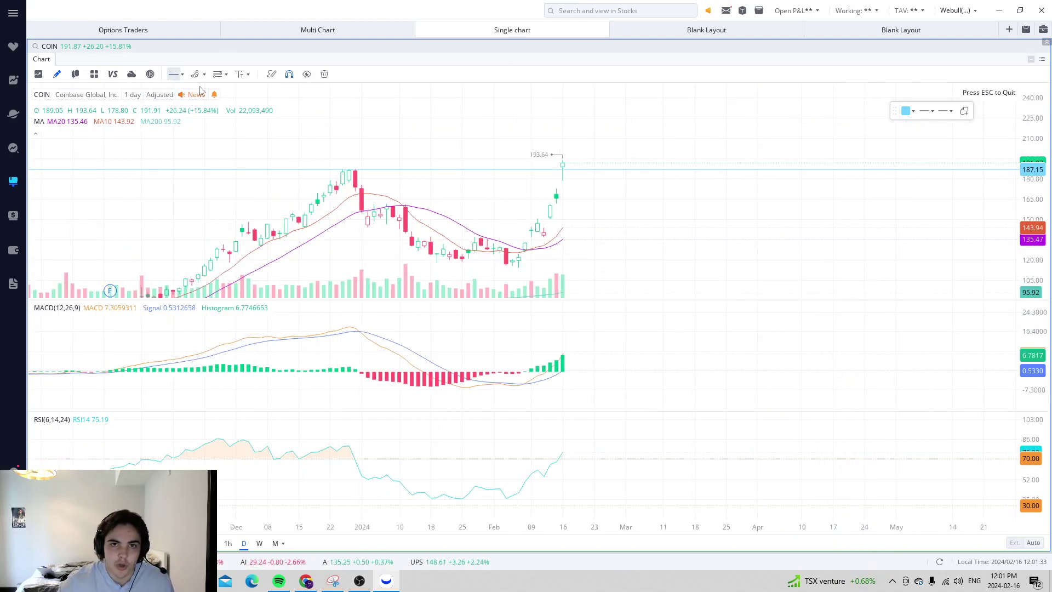
pyautogui.click(735, 154)
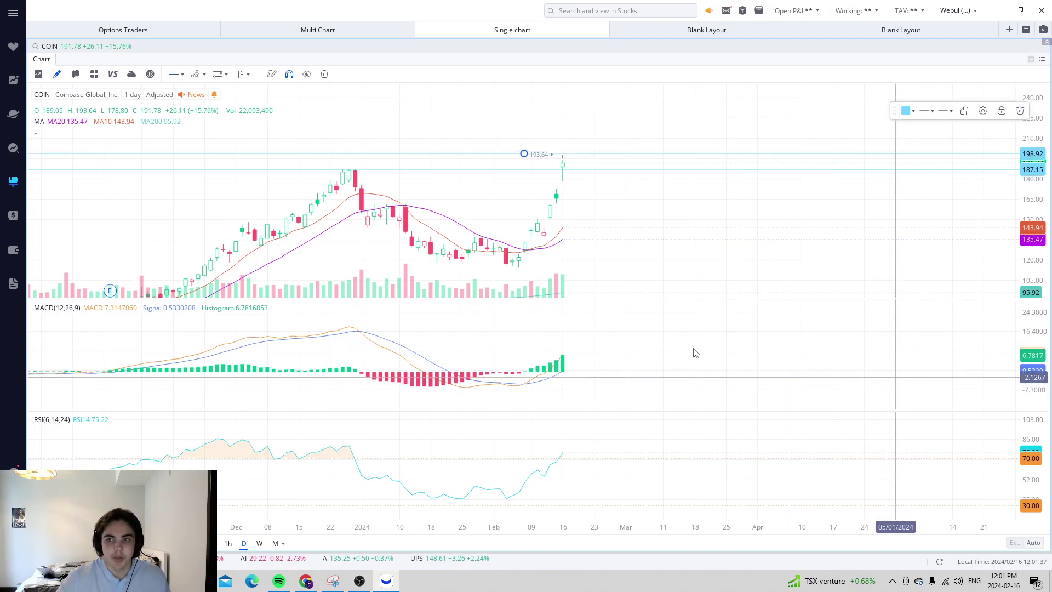
# Zoom the COIN chart in and out to review the 187.15 and 198.92 levels against longer history
pyautogui.scroll(3, 610, 300)
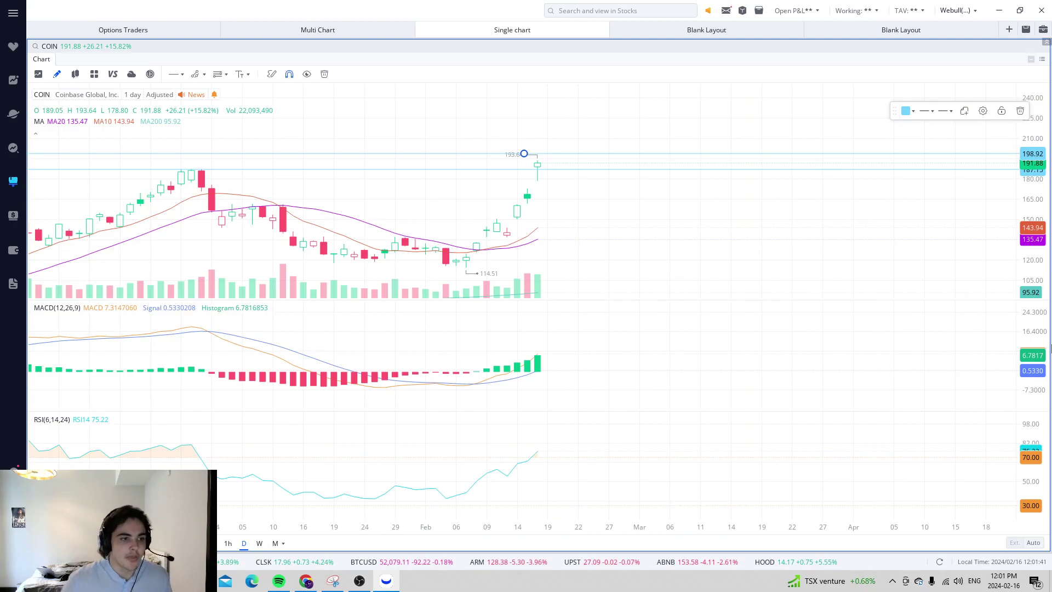
pyautogui.scroll(-4, 432, 171)
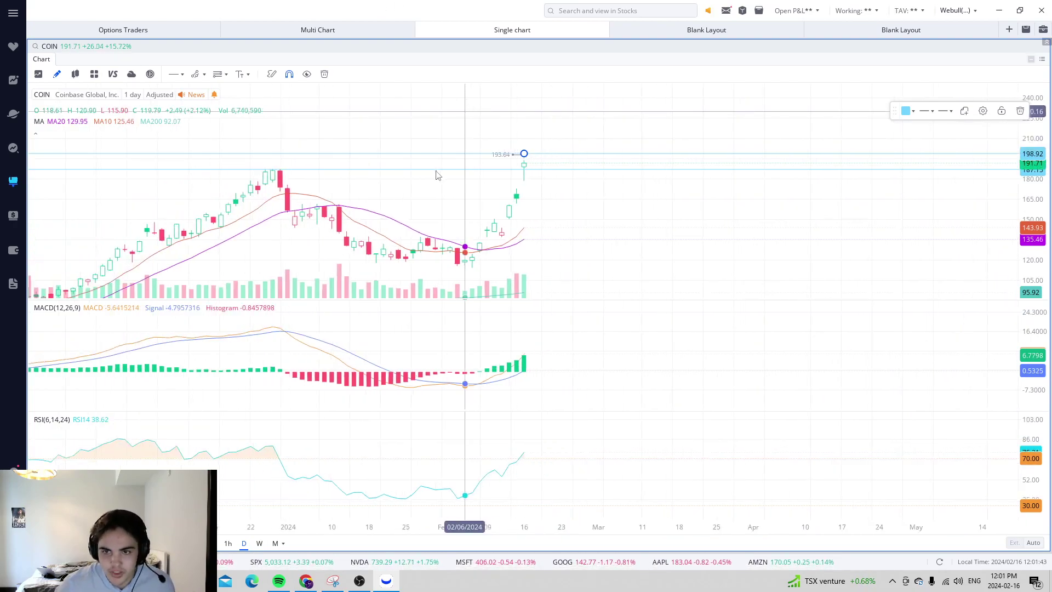
pyautogui.scroll(-2, 356, 107)
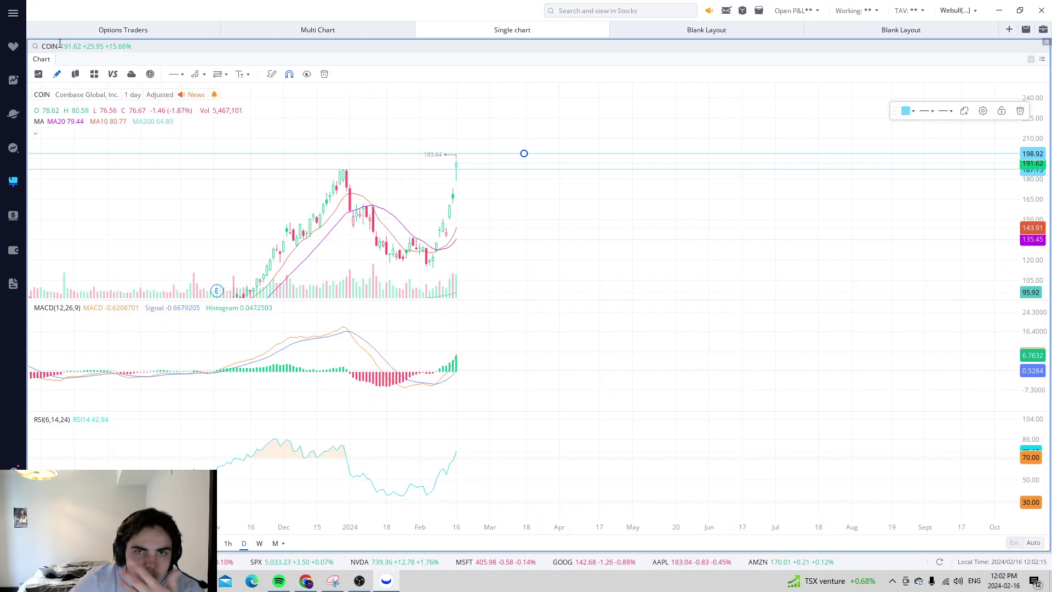
# Load the SMCI daily chart and select its 929.90 and 972.25 price lines to check their values
pyautogui.write('SMCI')
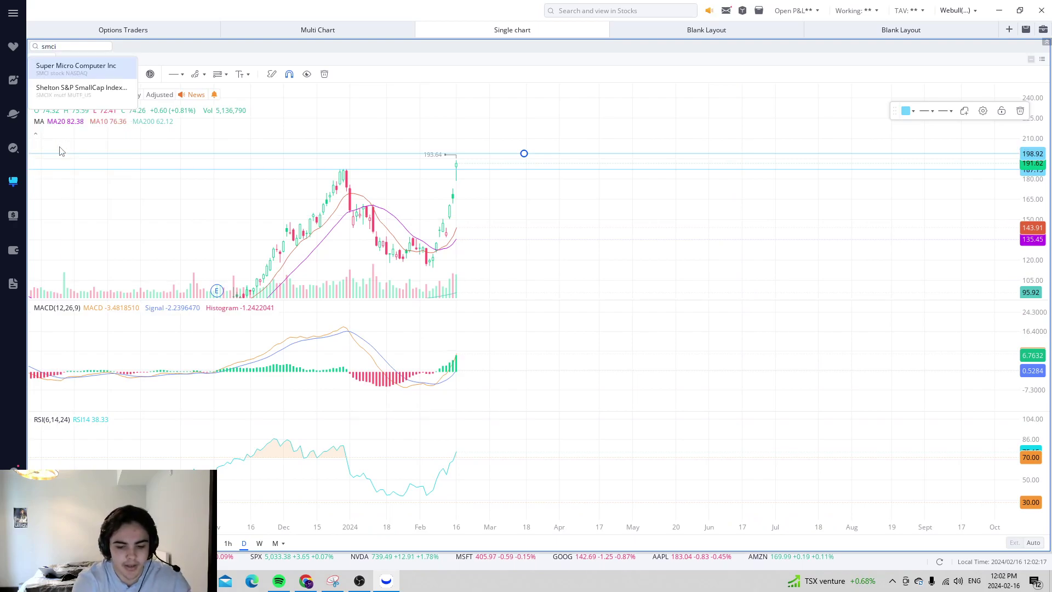
pyautogui.press('Return')
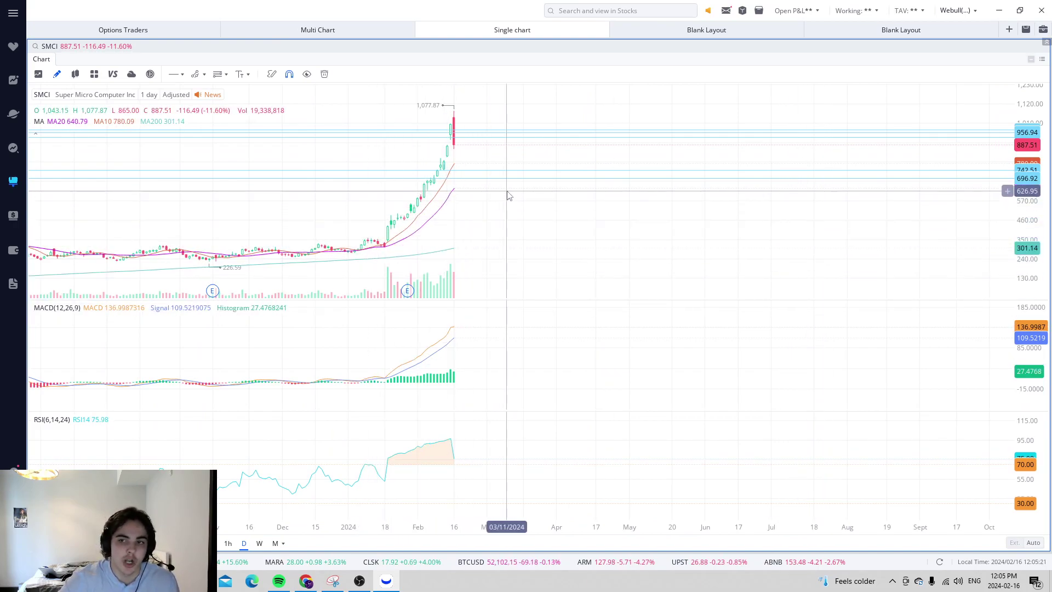
pyautogui.click(521, 137)
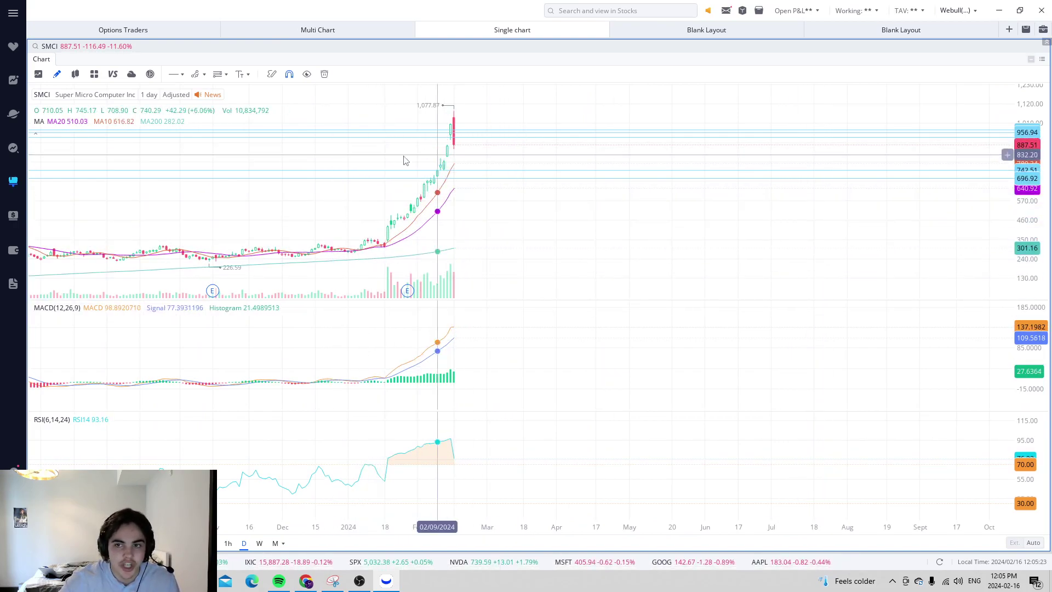
pyautogui.click(445, 147)
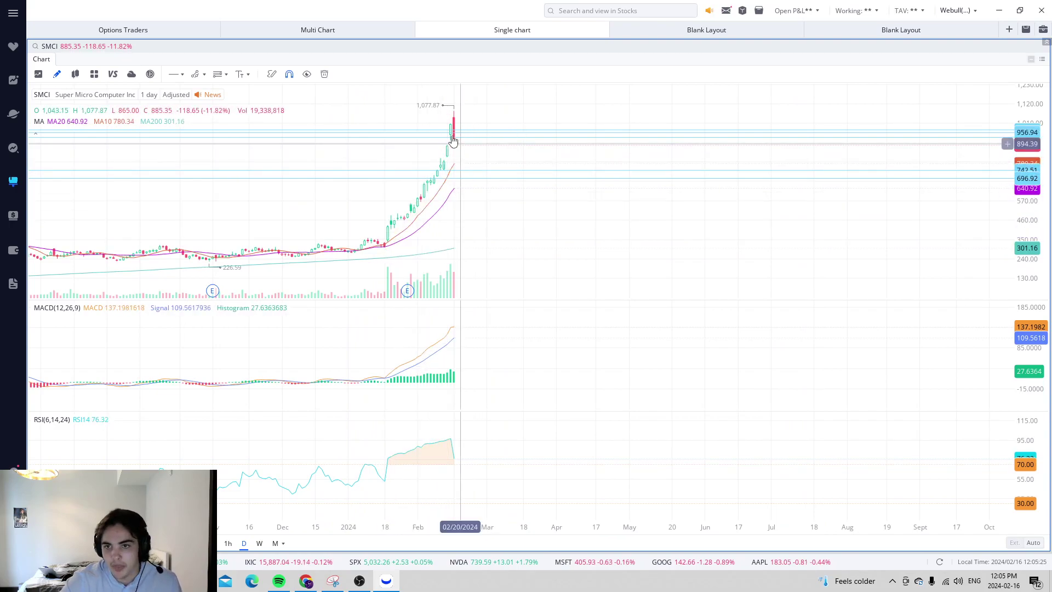
pyautogui.click(488, 132)
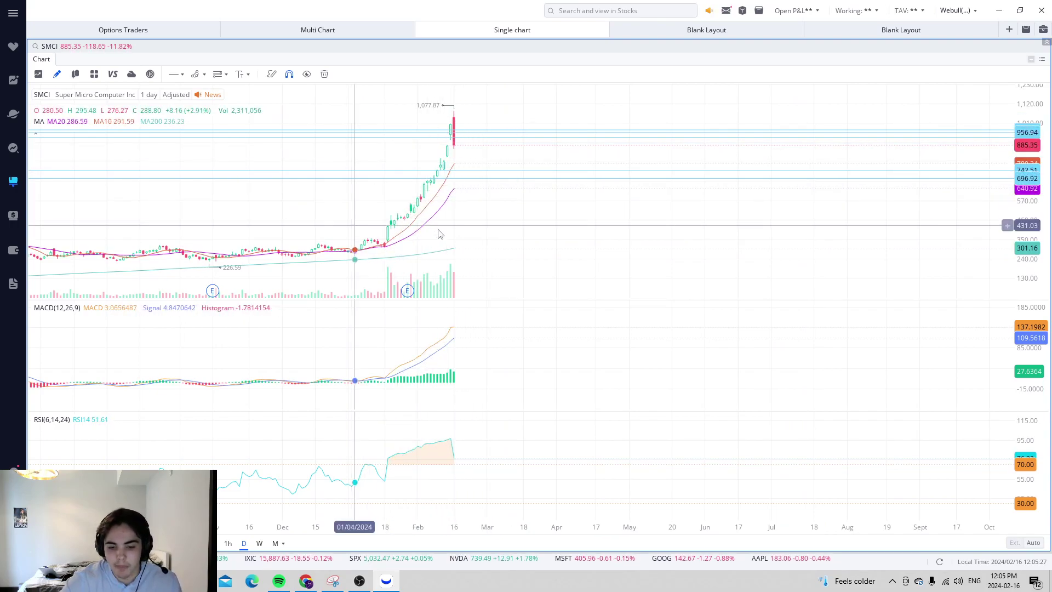
# Load the ARM daily chart and zoom in on recent candles near 133.42 and 123.41
pyautogui.click(59, 46)
pyautogui.write('arm')
pyautogui.press('Return')
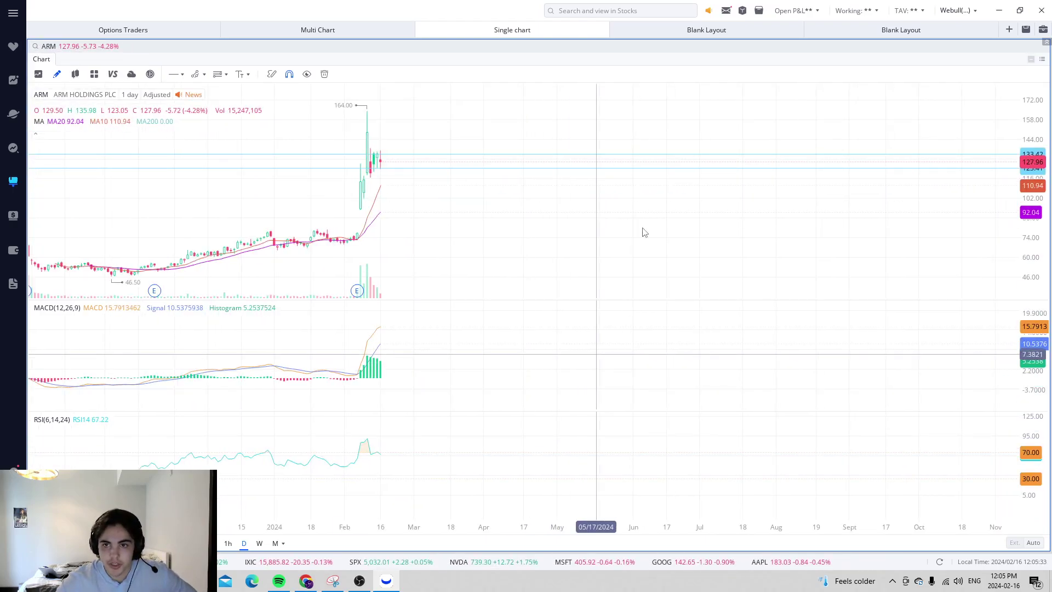
pyautogui.scroll(5, 531, 208)
pyautogui.hscroll(-10, 192, 224)
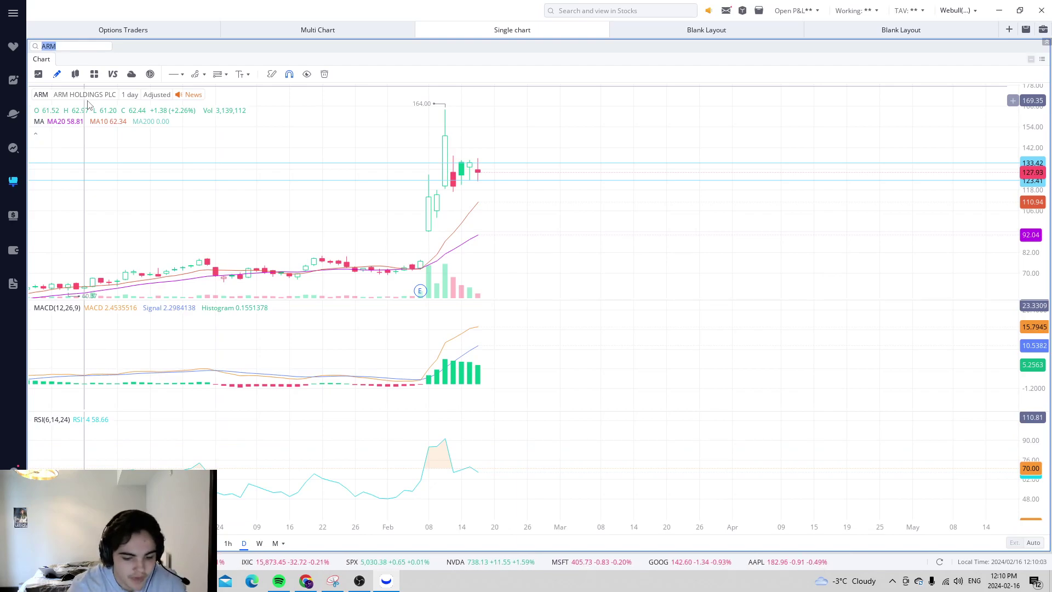
# Reload SMCI by entering 'smci' and zoom in on its latest daily bars
pyautogui.write('smci')
pyautogui.press('Return')
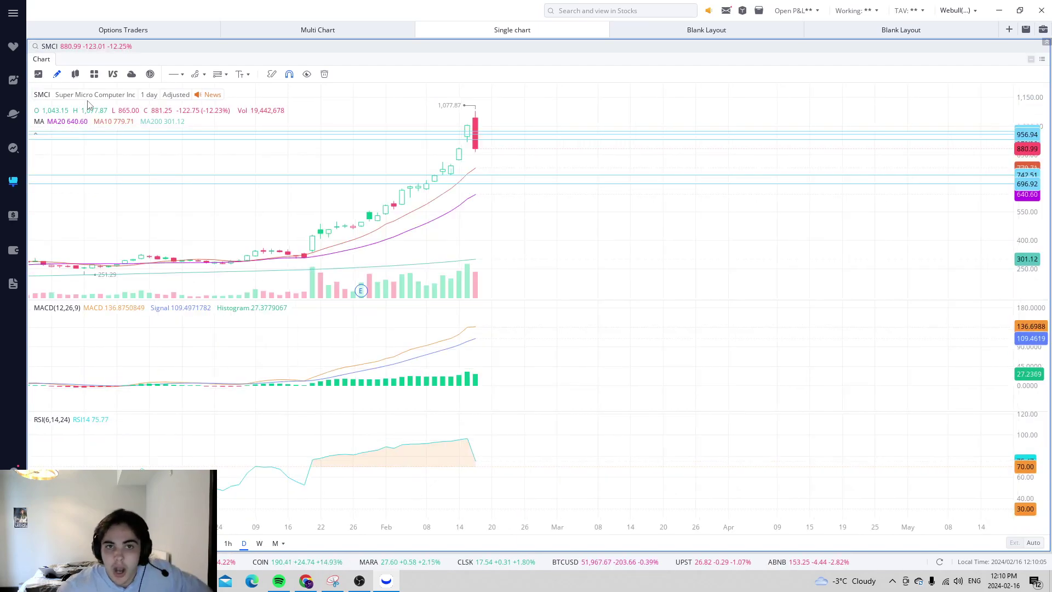
pyautogui.scroll(2, 506, 156)
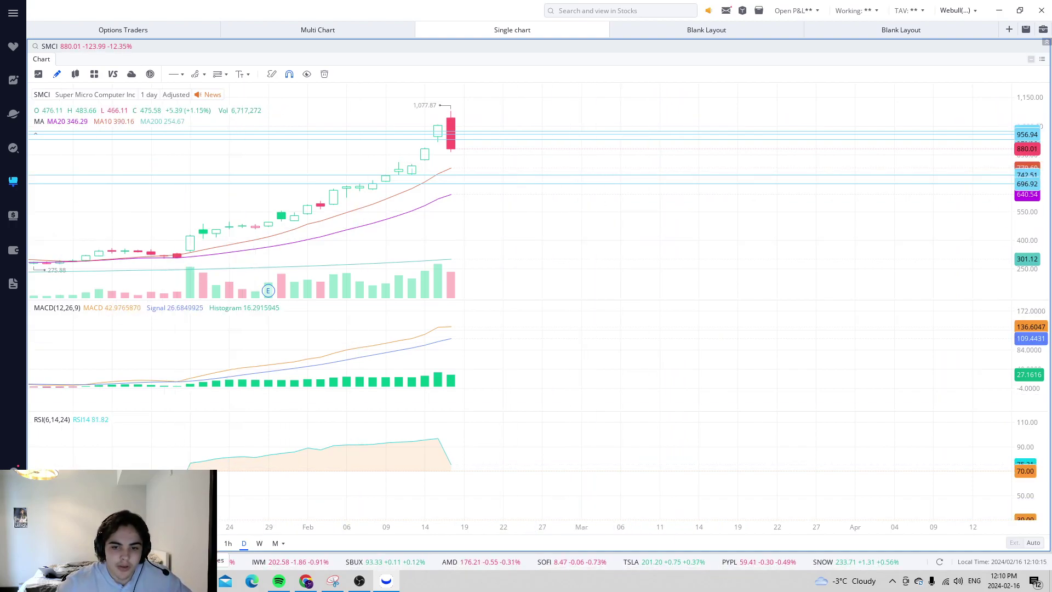
# Switch SMCI to 30-minute candles and pan through the last few days, including the February 16 drop
pyautogui.write('30')
pyautogui.press('Return')
pyautogui.moveTo(303, 230); pyautogui.dragTo(460, 214)
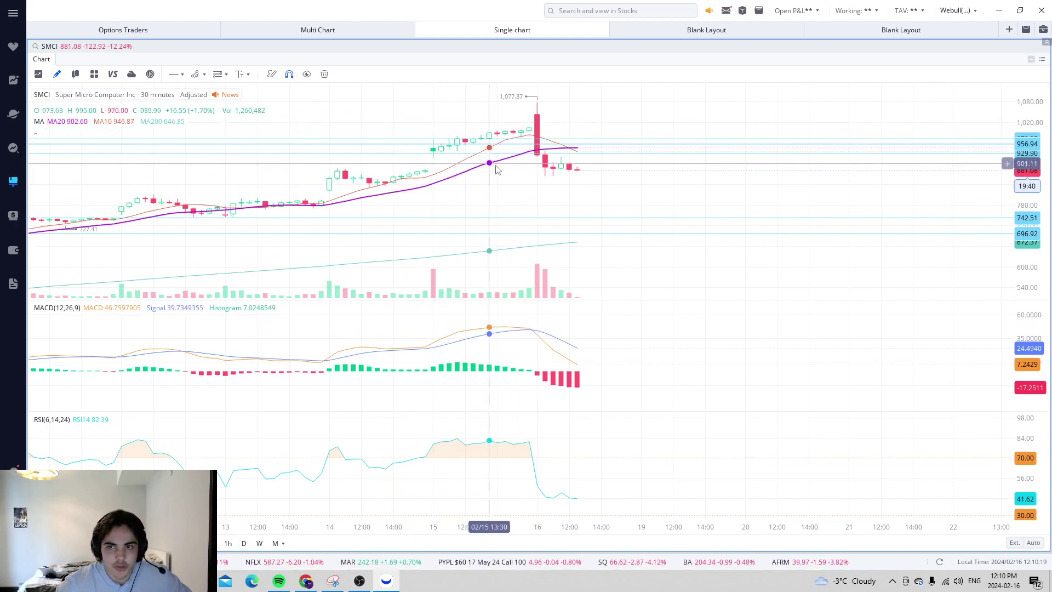
pyautogui.moveTo(504, 170); pyautogui.dragTo(438, 191)
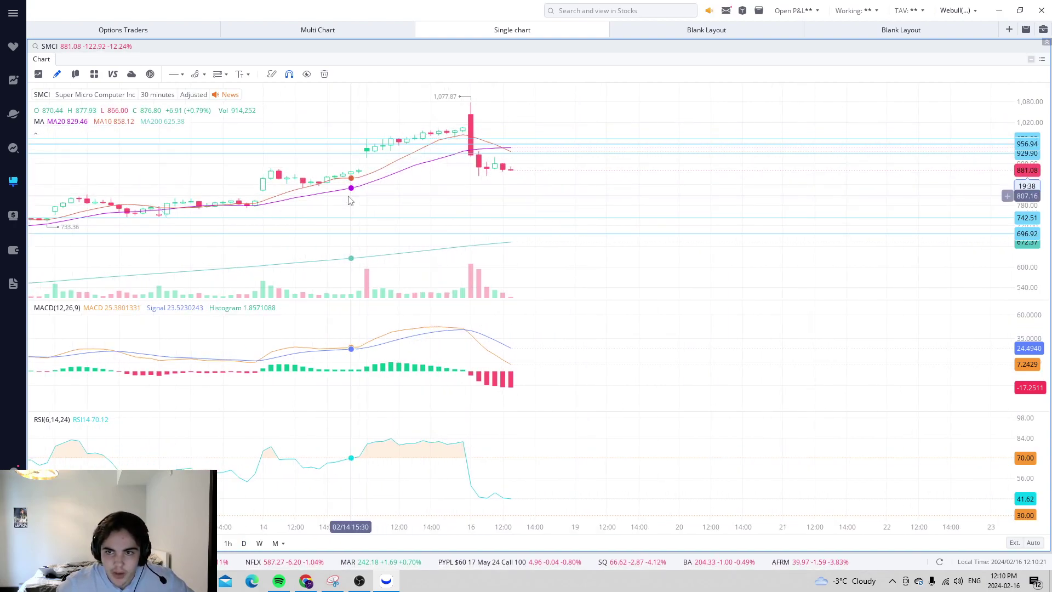
pyautogui.moveTo(351, 199); pyautogui.dragTo(686, 225)
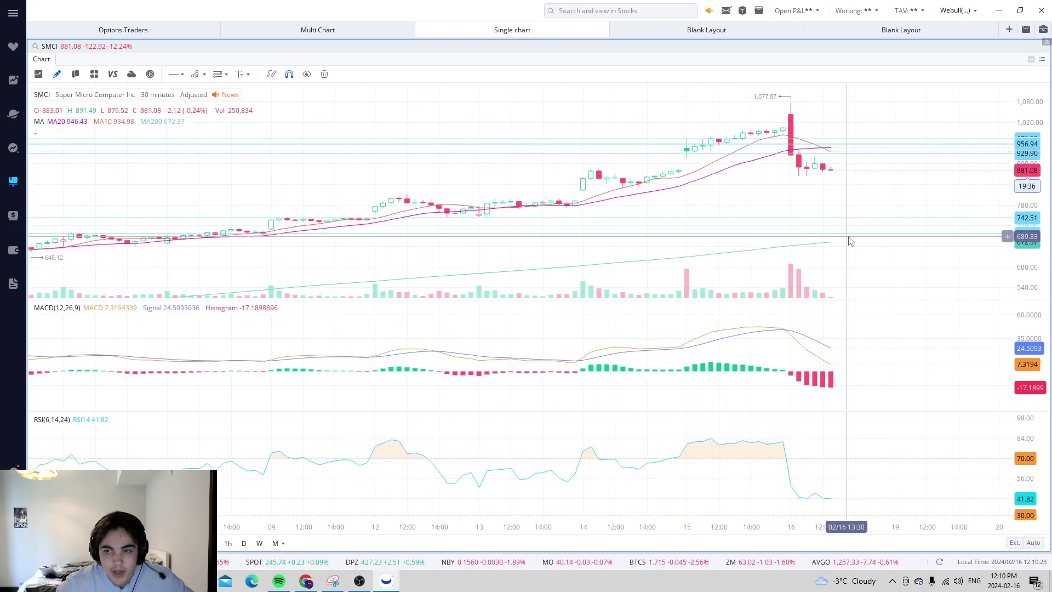
pyautogui.moveTo(838, 212); pyautogui.dragTo(584, 216)
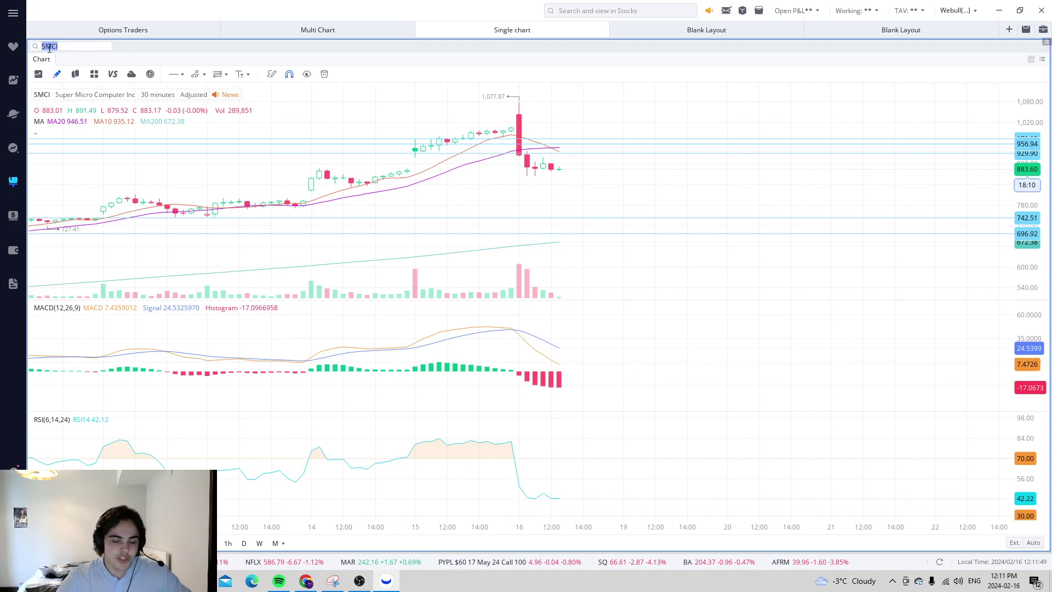
pyautogui.write('smci')
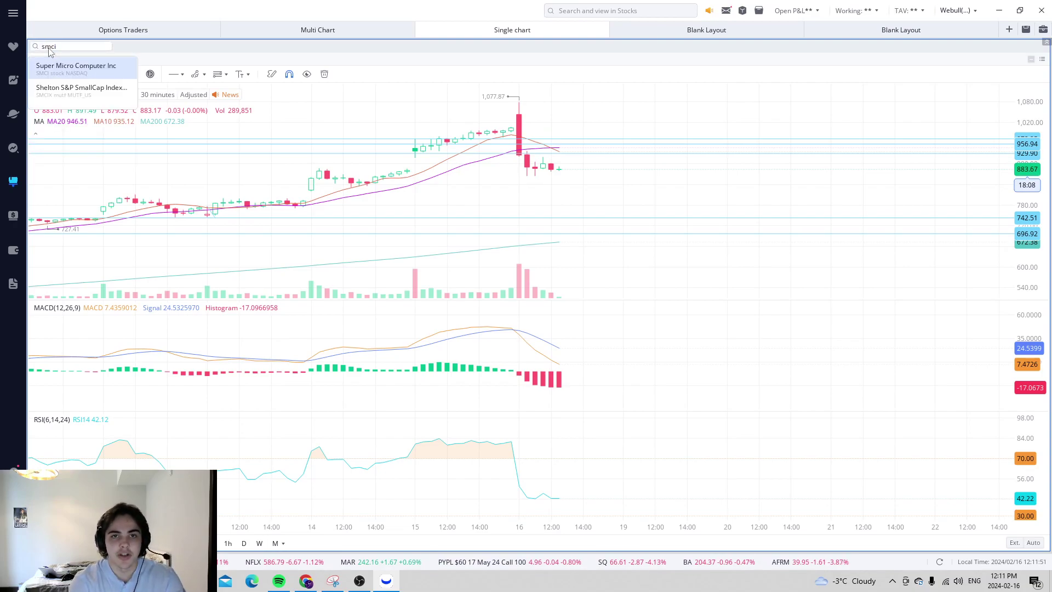
pyautogui.press('Return')
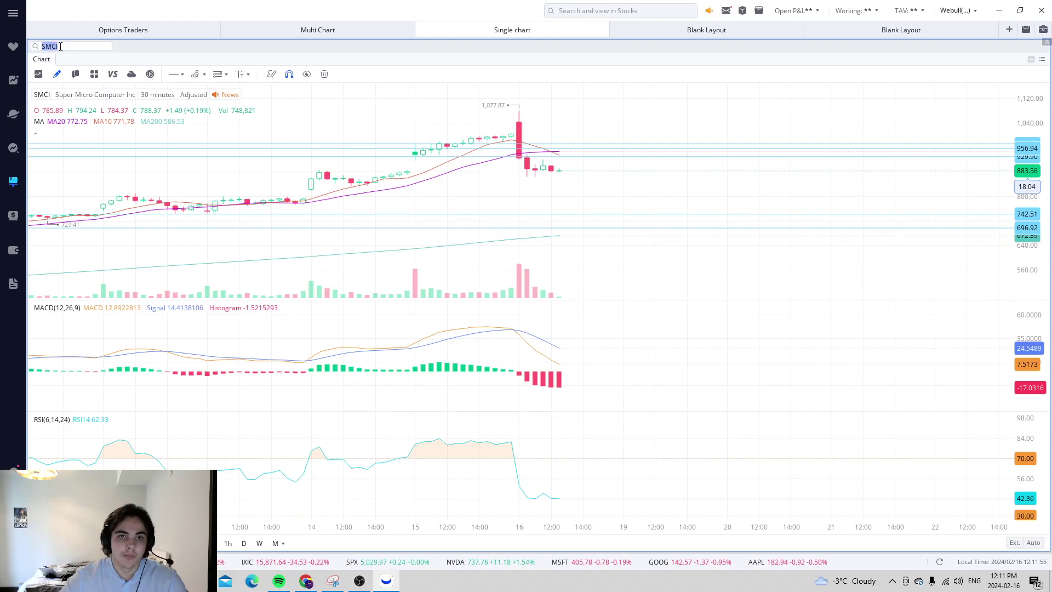
pyautogui.write('coin')
pyautogui.press('Return')
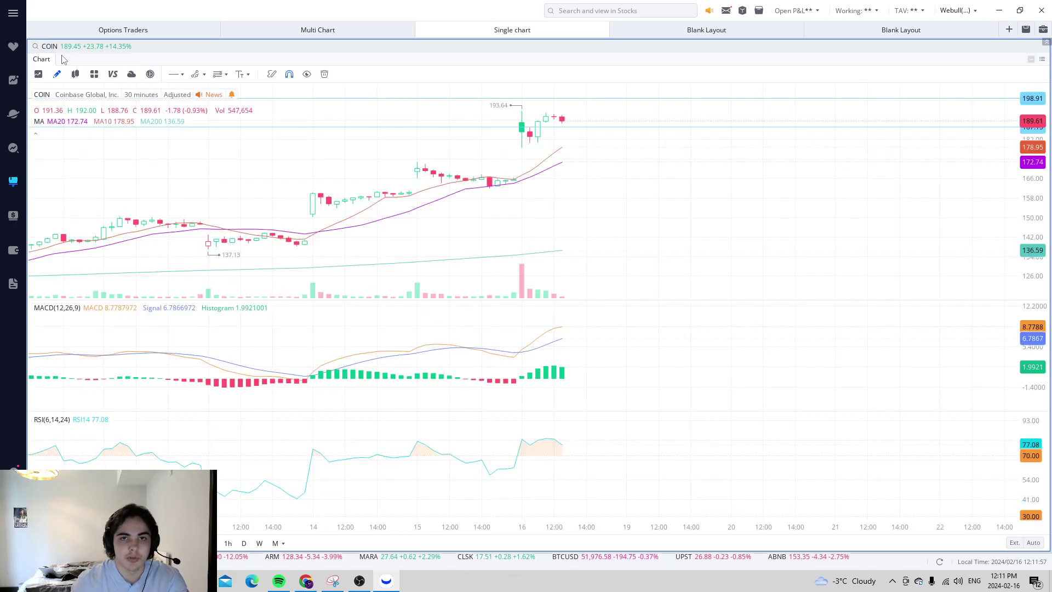
pyautogui.scroll(-10, 560, 222)
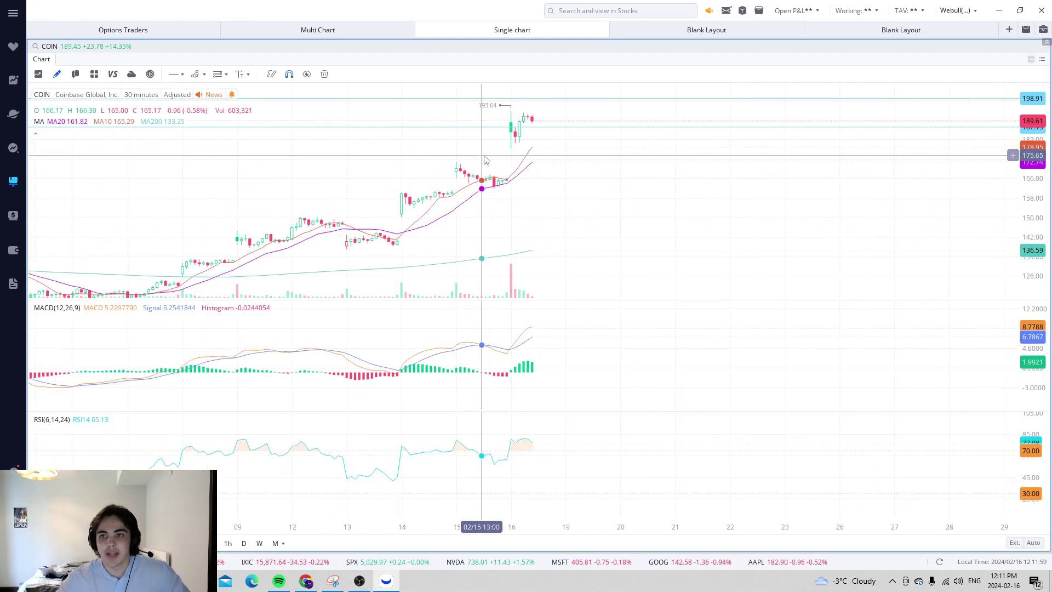
pyautogui.scroll(-6, 560, 222)
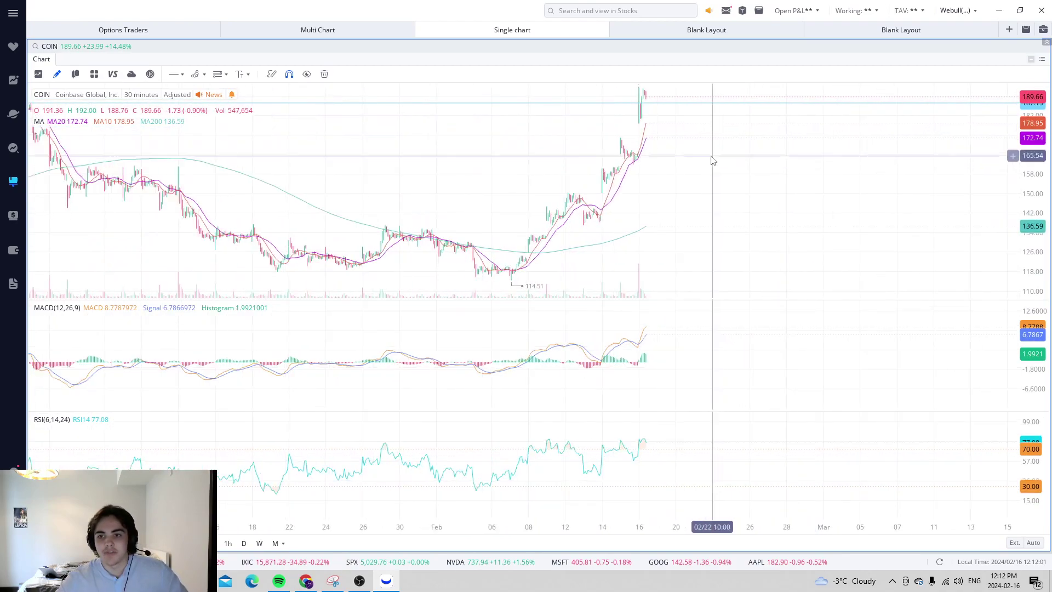
pyautogui.click(228, 543)
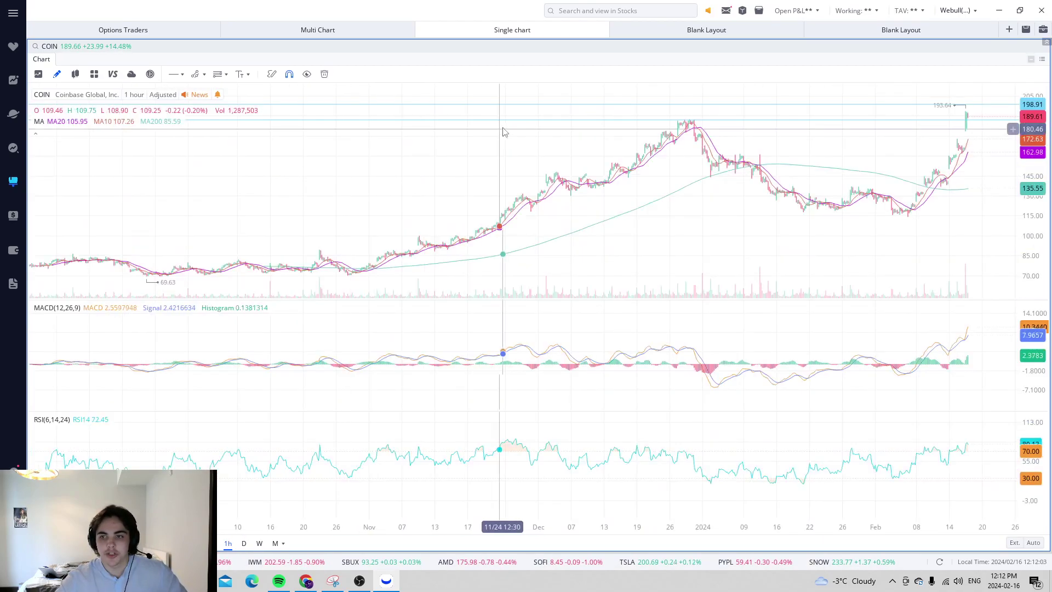
pyautogui.scroll(5, 524, 268)
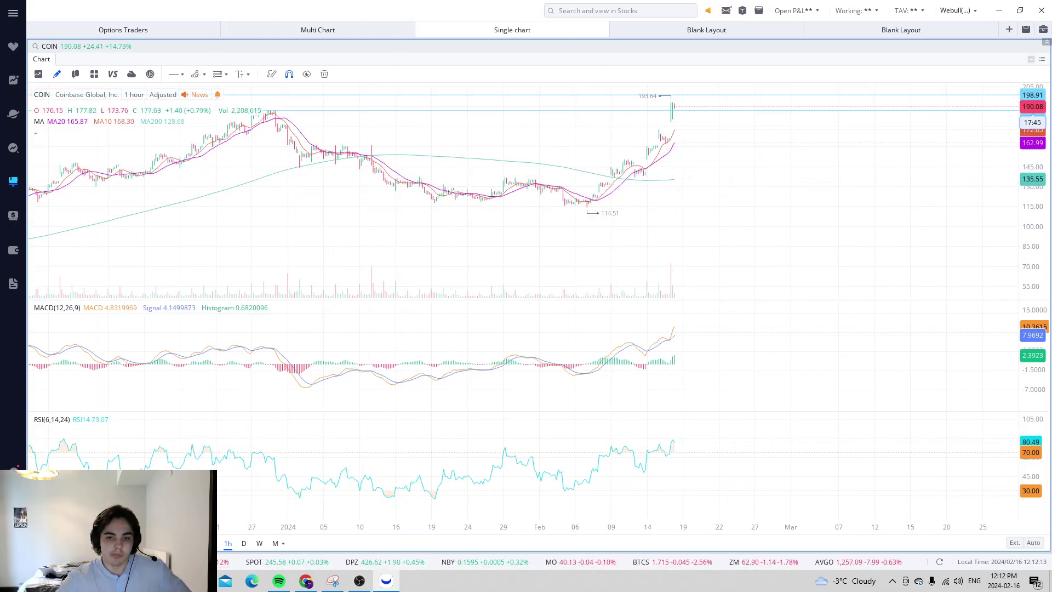
pyautogui.click(181, 543)
pyautogui.scroll(5, 751, 159)
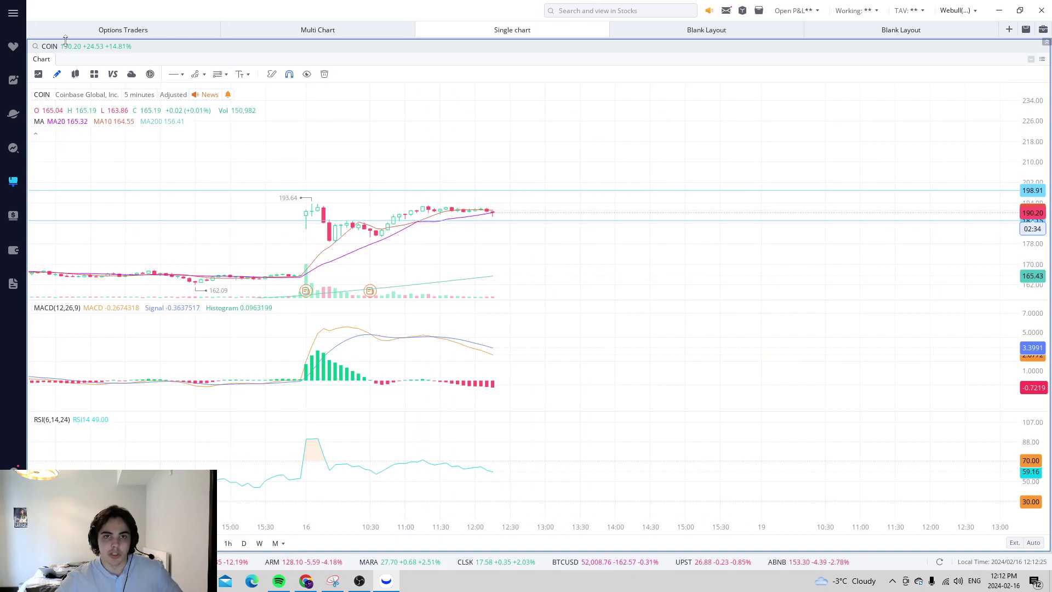
# Load the BTCUSD chart on 1-hour candles
pyautogui.write('btcusd')
pyautogui.press('Return')
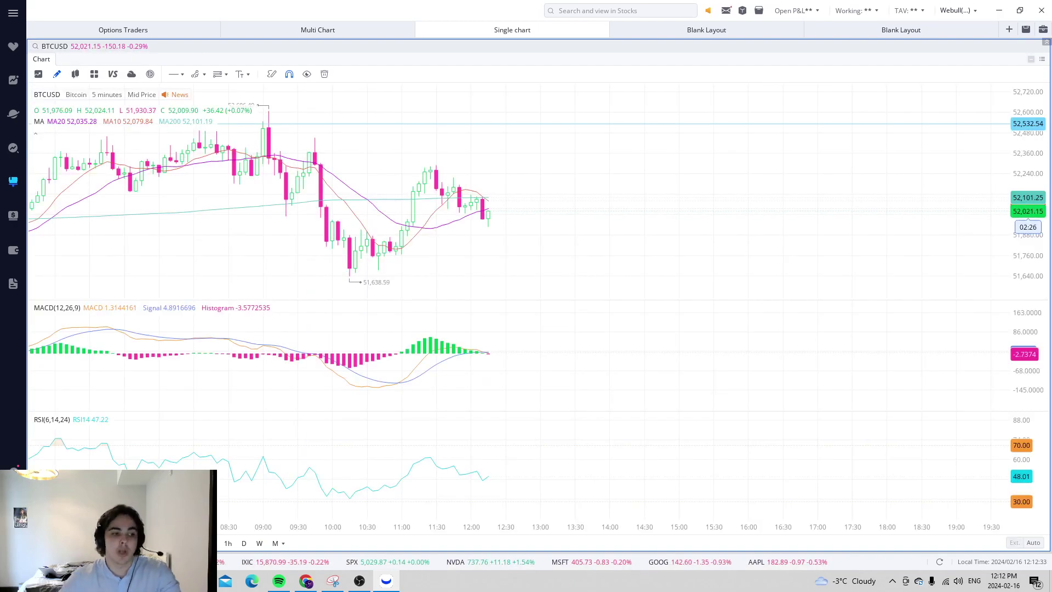
pyautogui.click(230, 544)
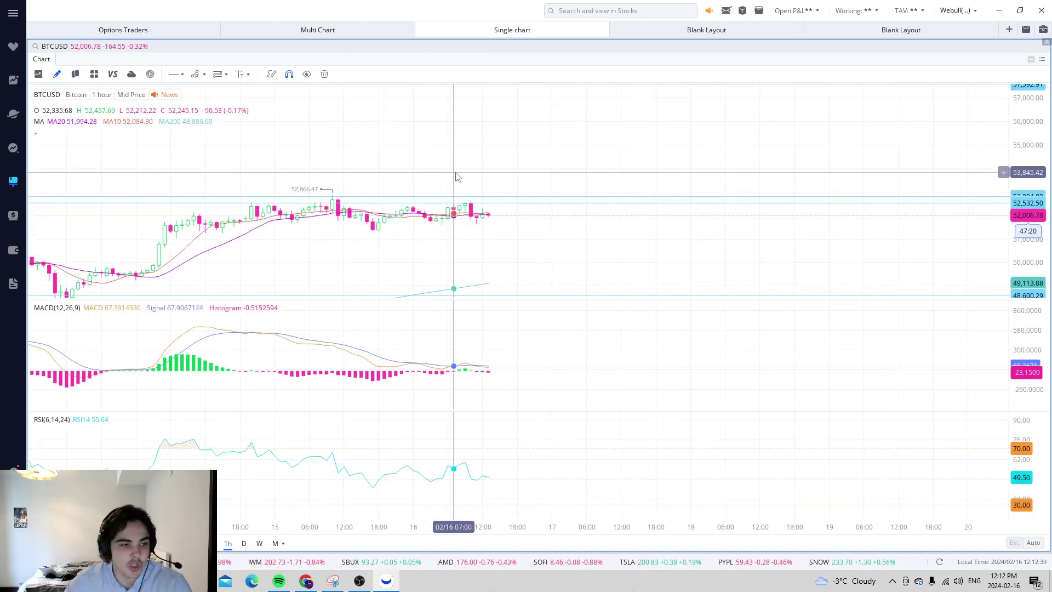
# Raise a horizontal level line above the recent highs, then rescale so the upper levels fit
pyautogui.moveTo(464, 201); pyautogui.dragTo(478, 195)
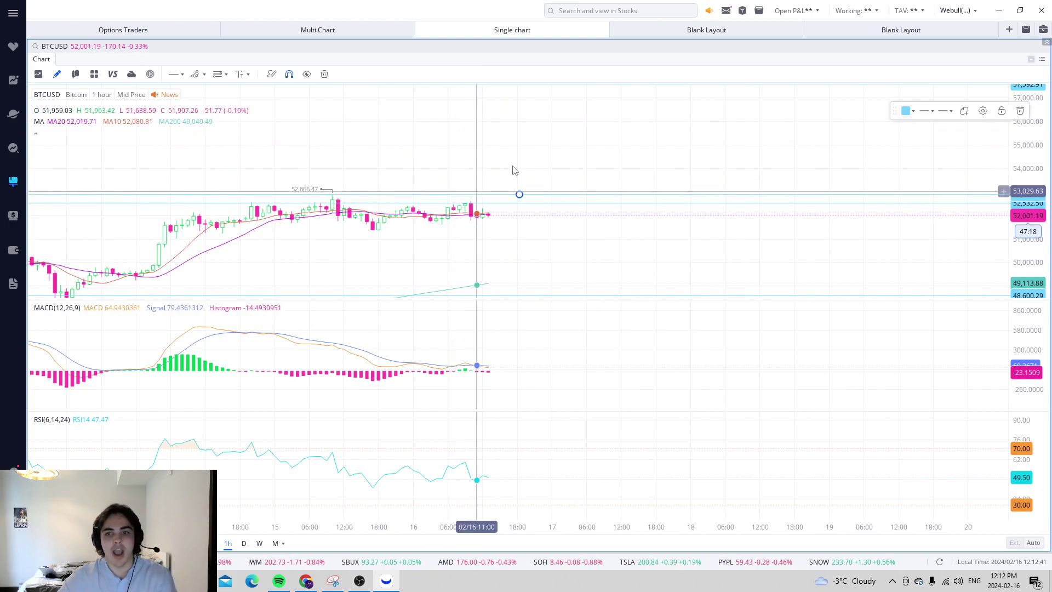
pyautogui.click(555, 124)
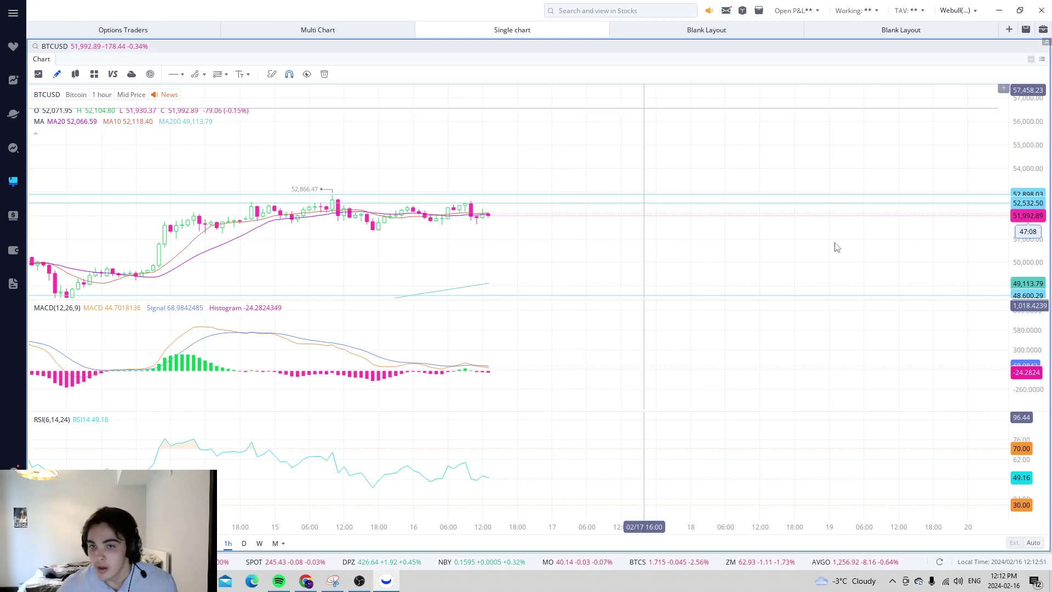
pyautogui.scroll(-1, 687, 98)
pyautogui.scroll(-3, 682, 103)
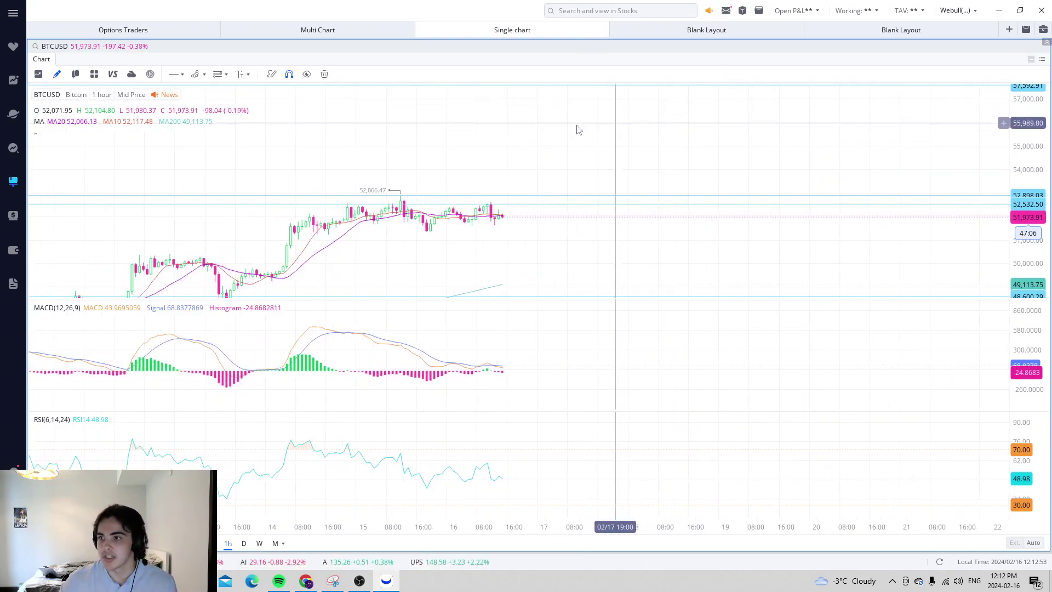
pyautogui.moveTo(1028, 143); pyautogui.dragTo(1028, 165)
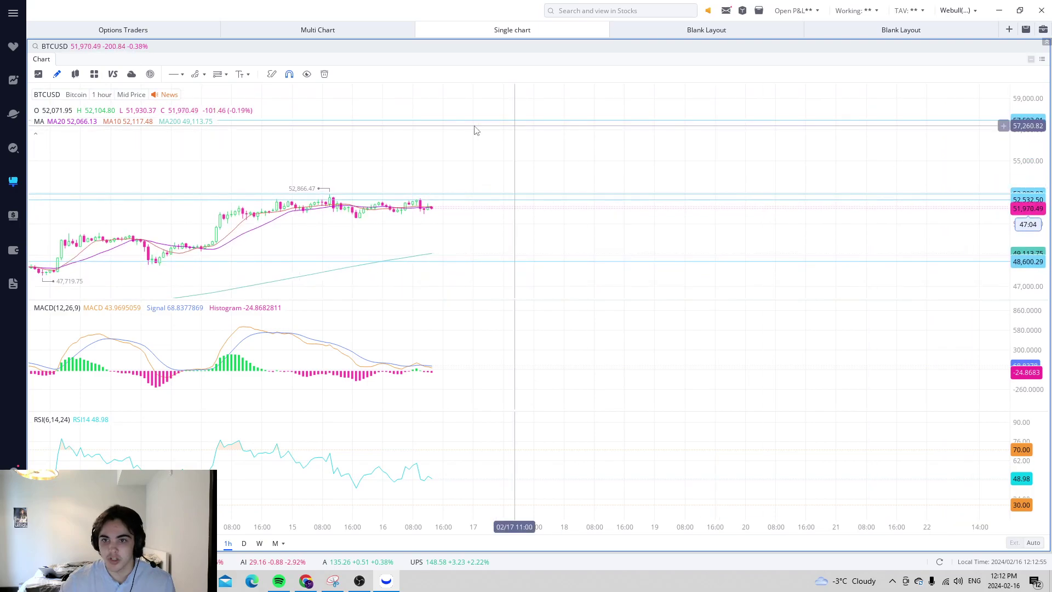
pyautogui.moveTo(384, 134); pyautogui.dragTo(538, 135)
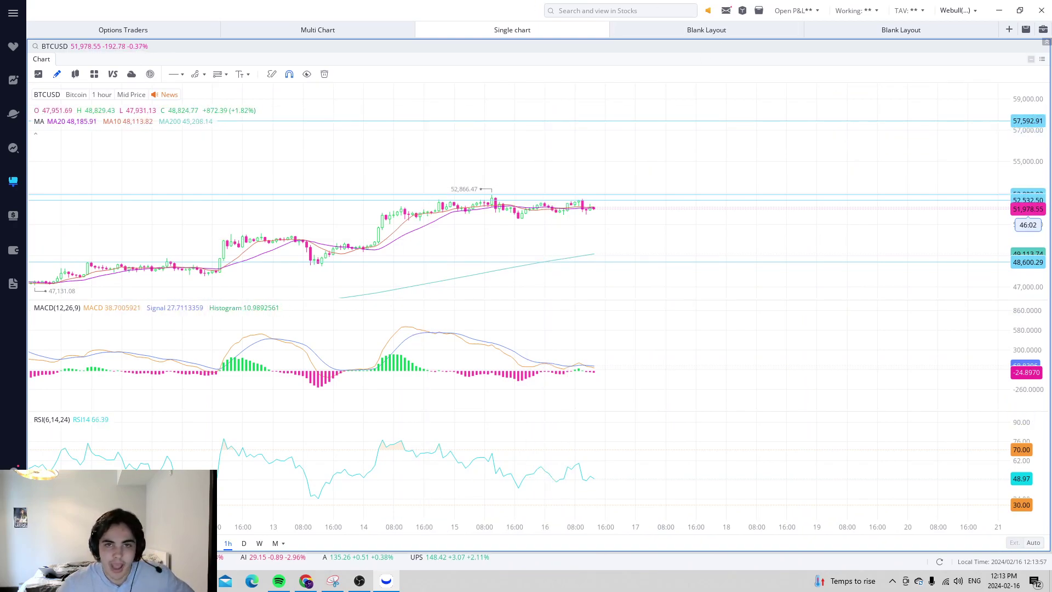
# Chart SPY on weekly candles with history back to late 2021 in view
pyautogui.click(62, 47)
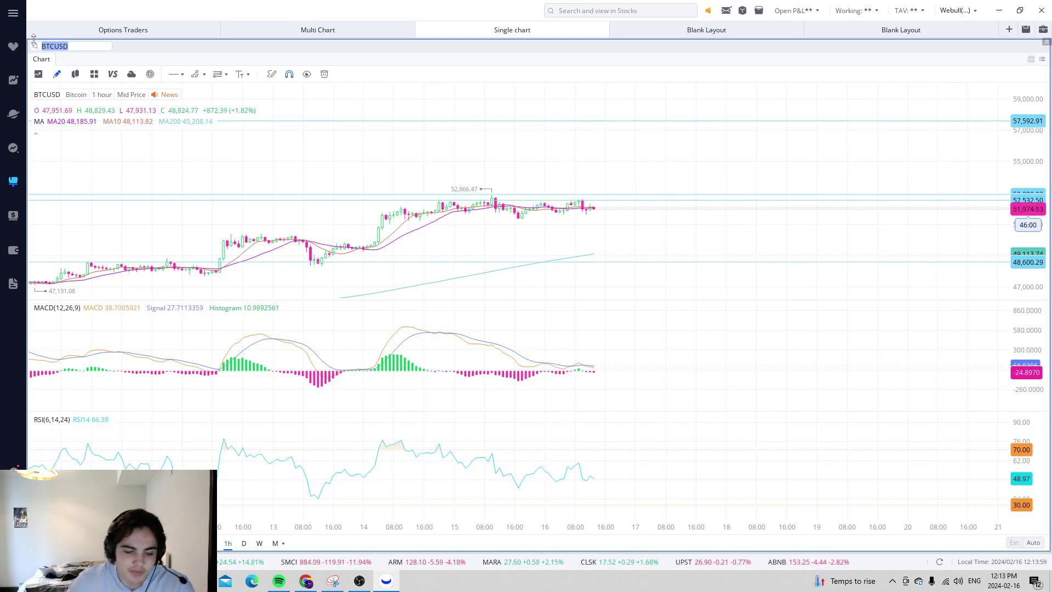
pyautogui.write('SPY')
pyautogui.press('Return')
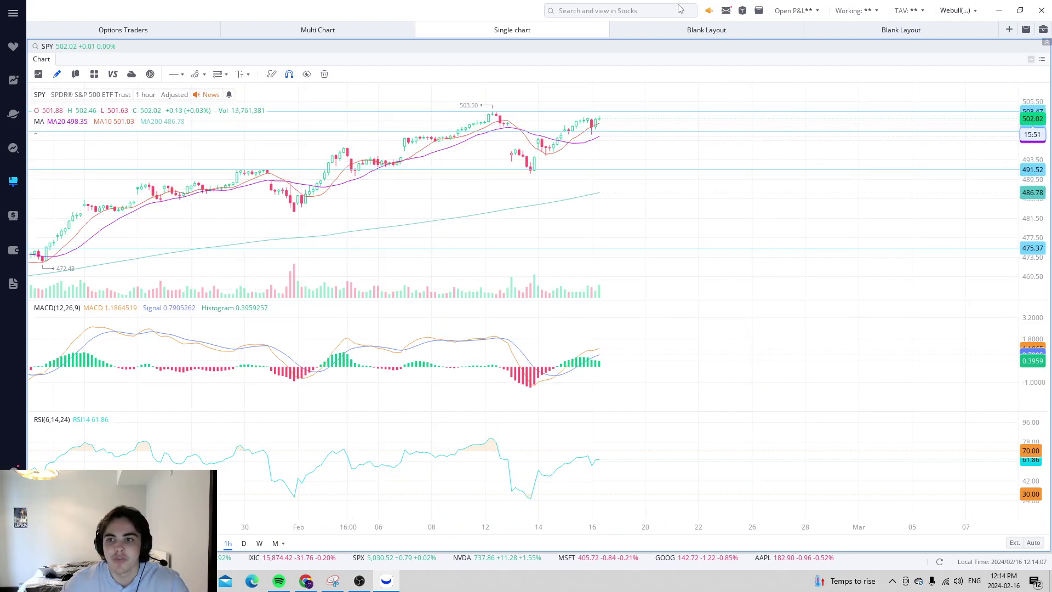
pyautogui.moveTo(632, 186); pyautogui.dragTo(501, 291)
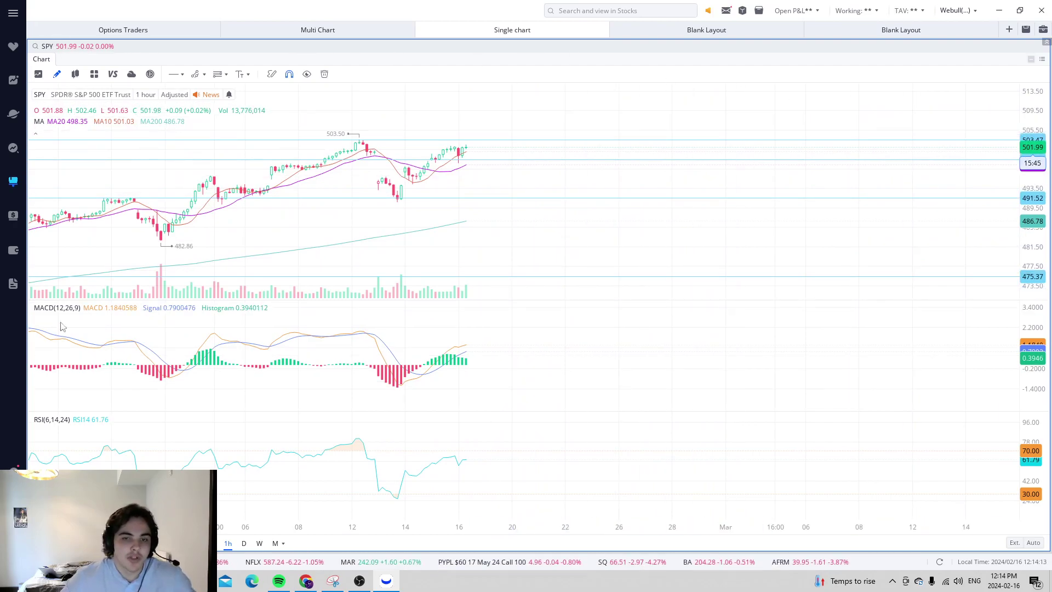
pyautogui.click(259, 543)
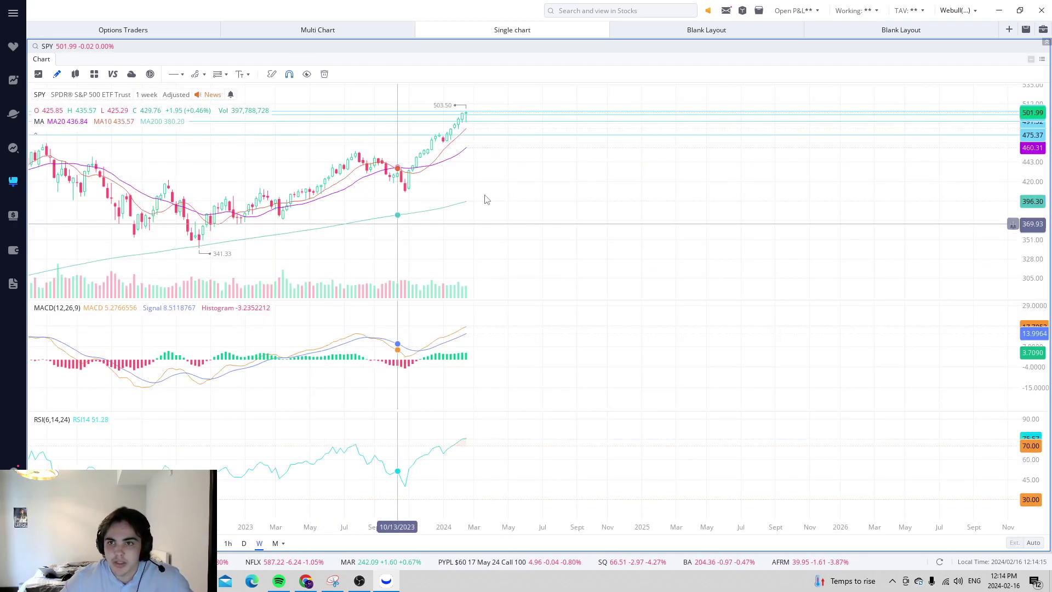
pyautogui.moveTo(563, 311); pyautogui.dragTo(803, 248)
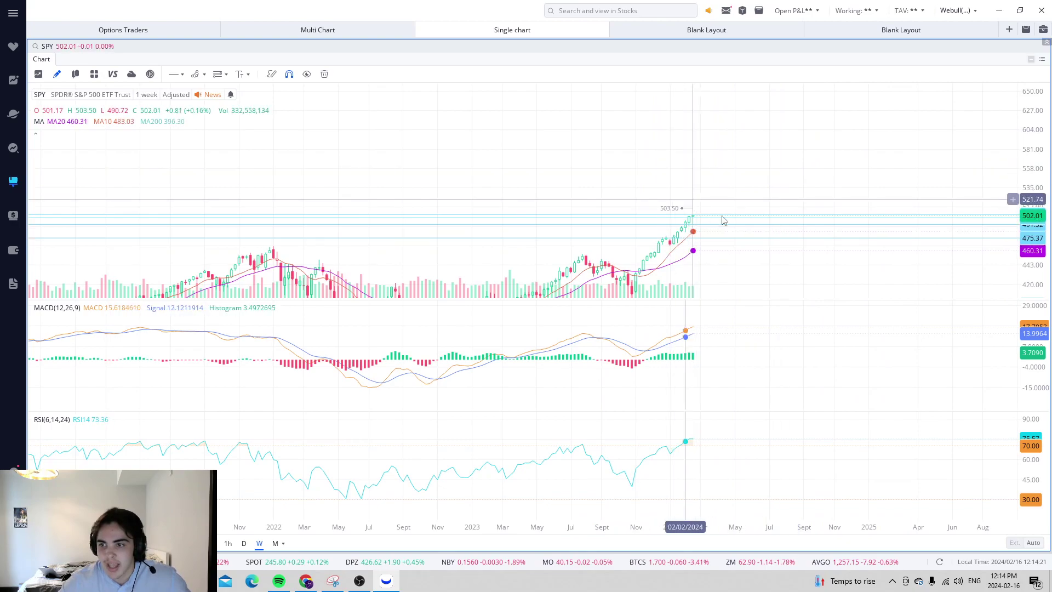
pyautogui.click(524, 238)
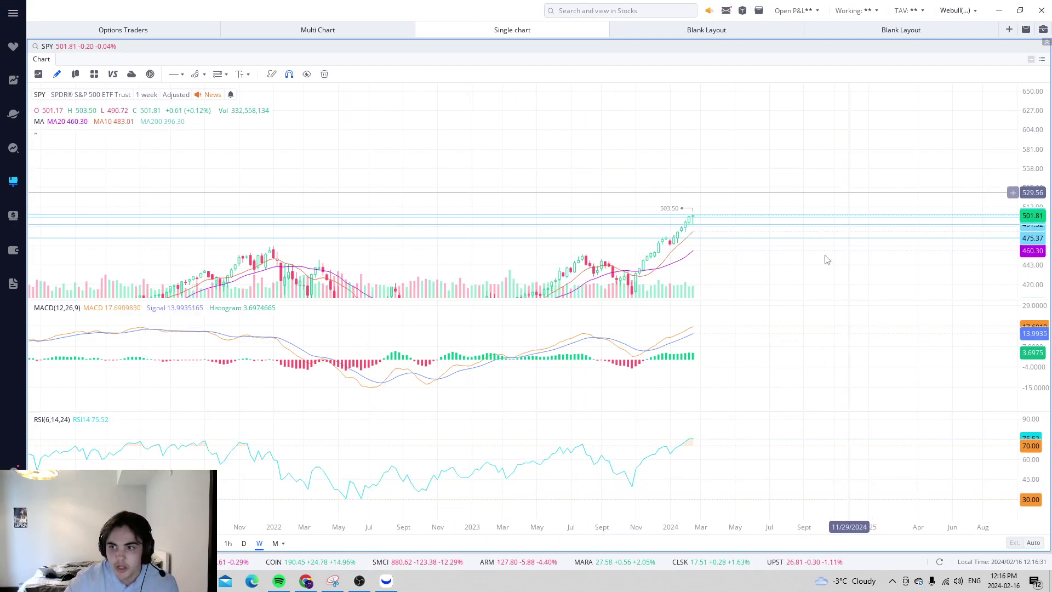
# Zoom out the SPY weekly chart to show history from early 2021
pyautogui.scroll(-3, 838, 272)
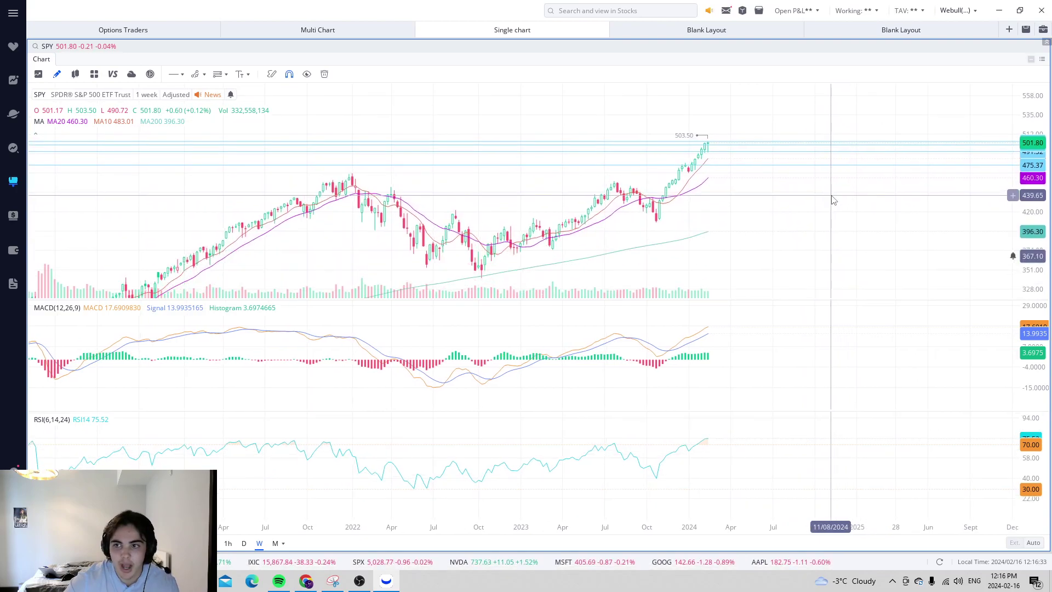